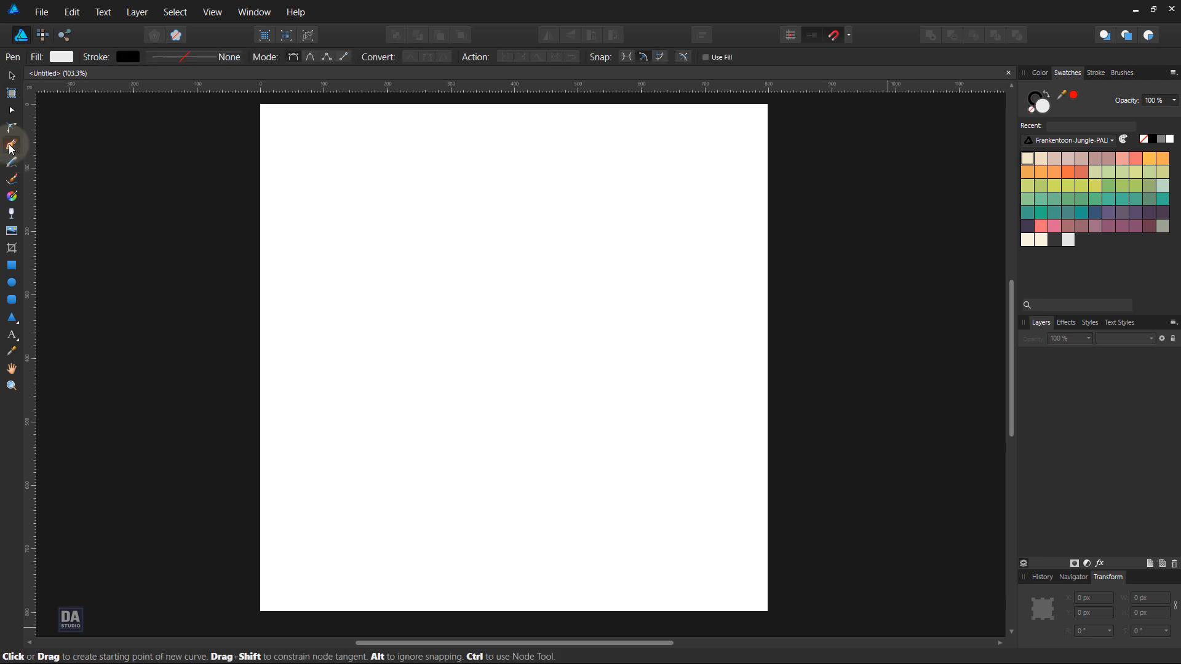
# Draw a straight vertical line about 117 px long with the Pen tool, using a 0.1 pt black stroke.
pyautogui.click(1096, 73)
pyautogui.scroll(1, 1164, 113)
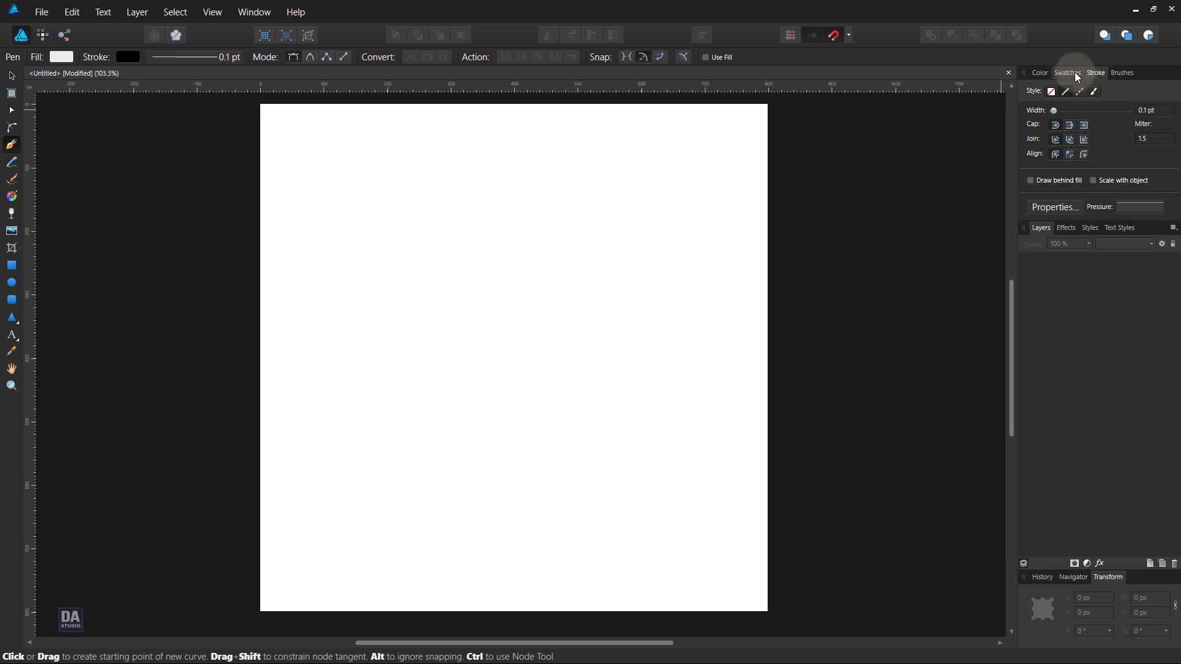
pyautogui.scroll(2, 519, 194)
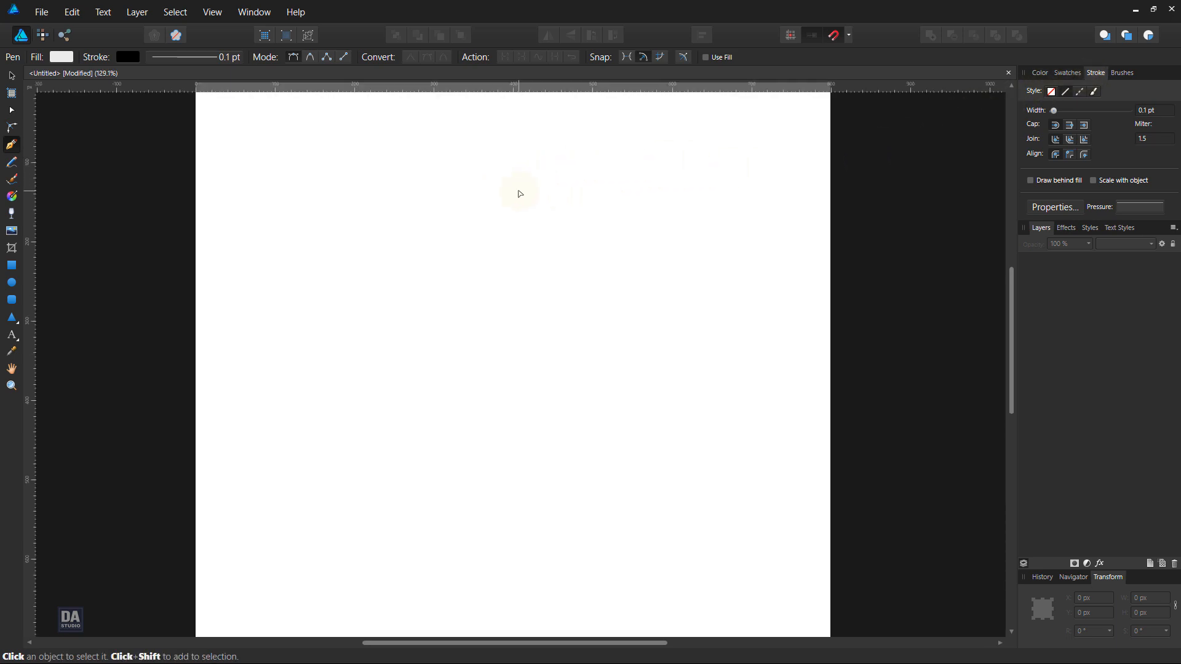
pyautogui.scroll(1, 553, 333)
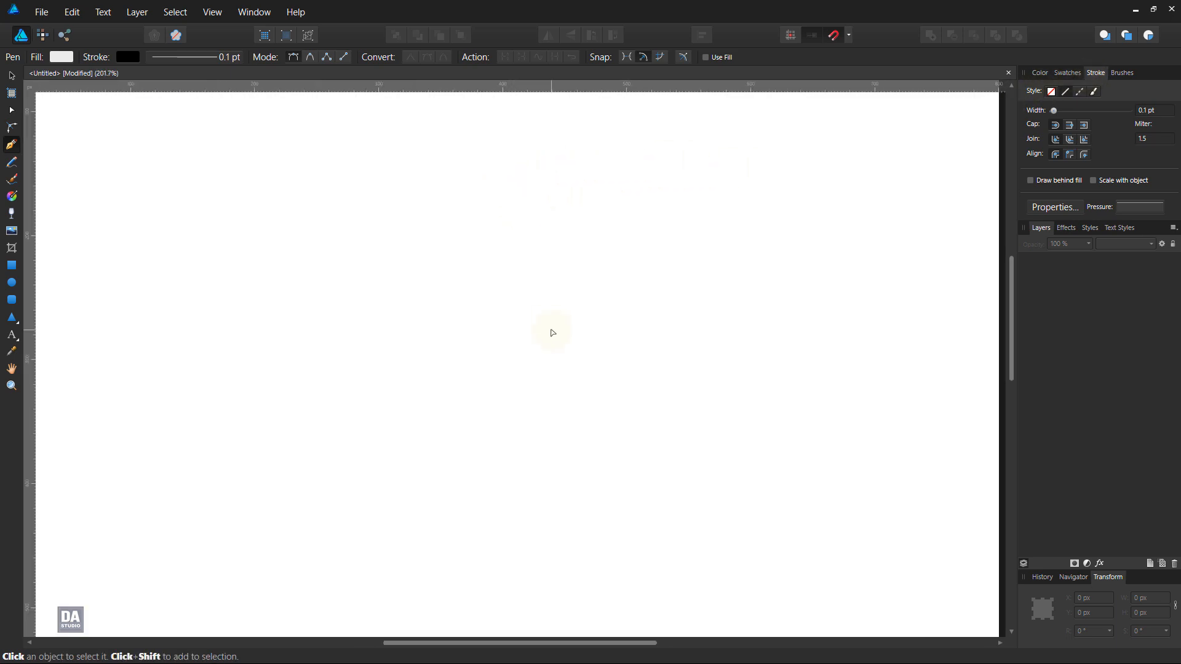
pyautogui.click(523, 261)
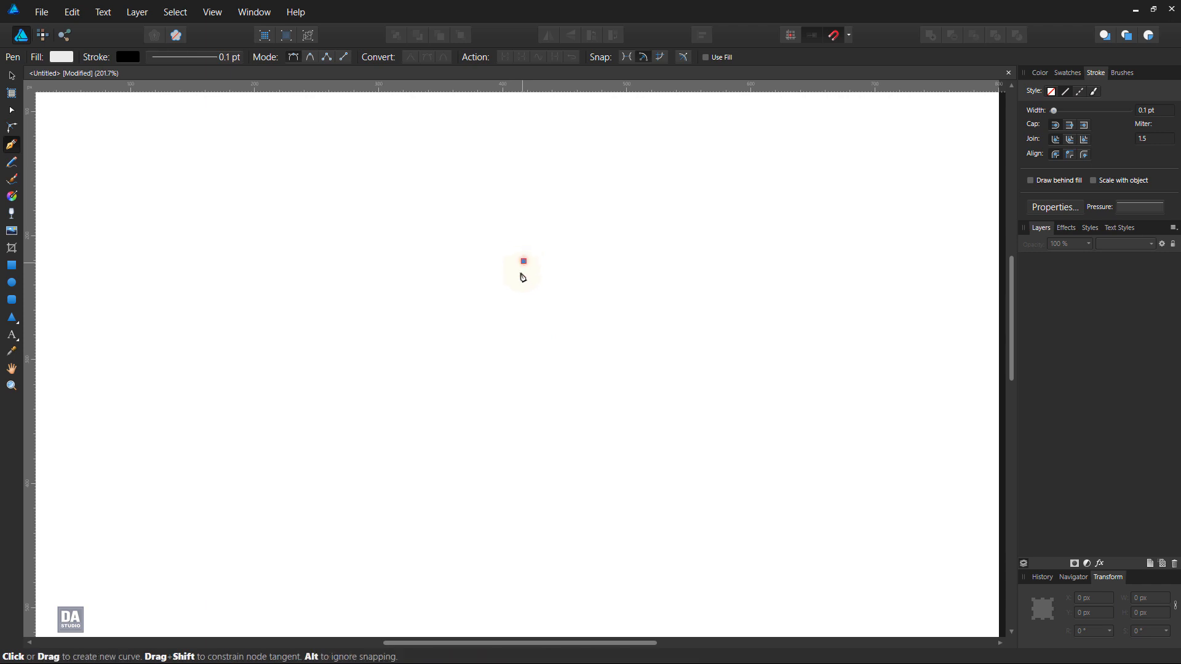
pyautogui.click(523, 408)
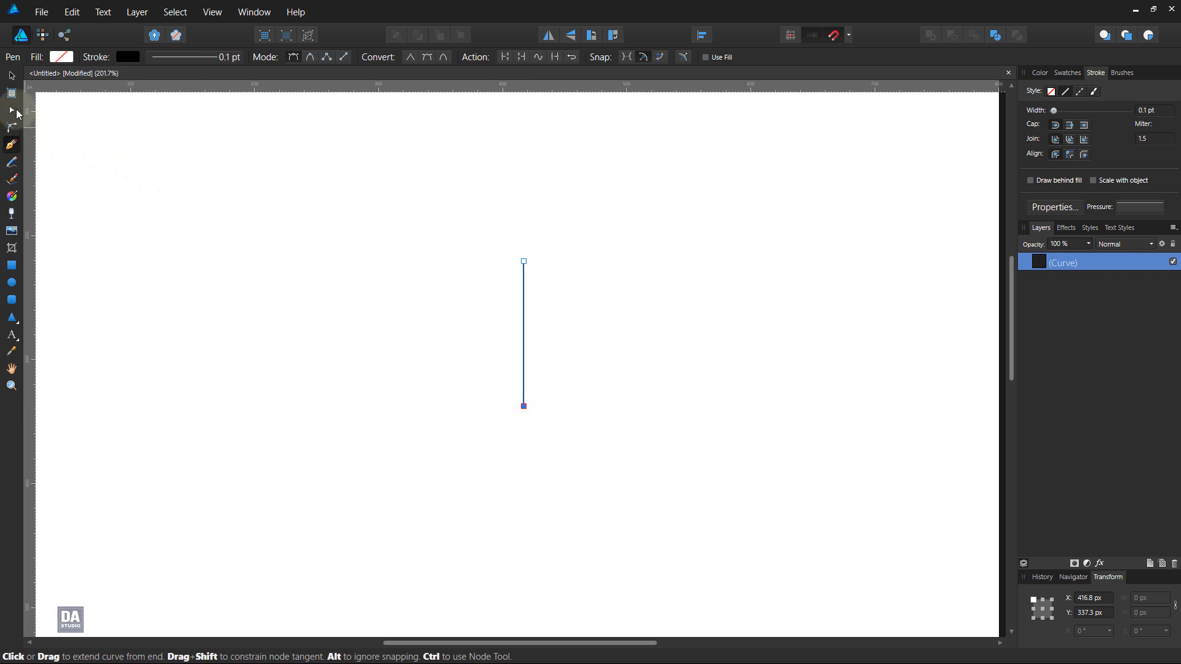
# Convert the line's lower end node to smooth and pull out its handle to form an arc bulging left, about 30 px wide.
pyautogui.click(14, 112)
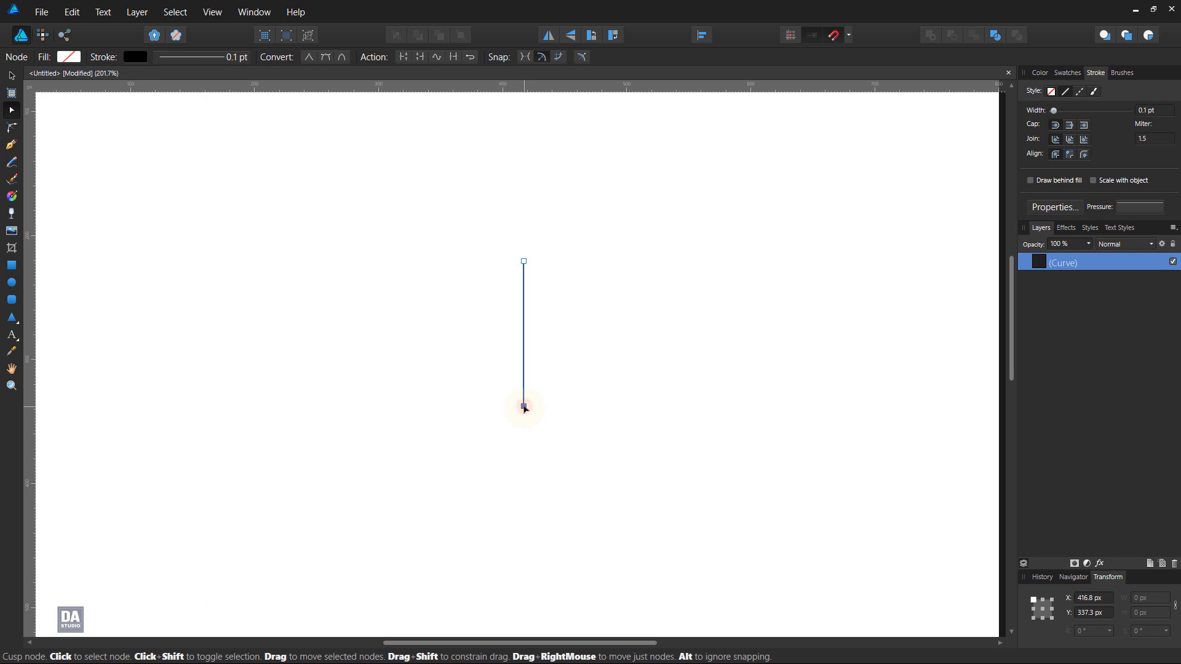
pyautogui.click(325, 58)
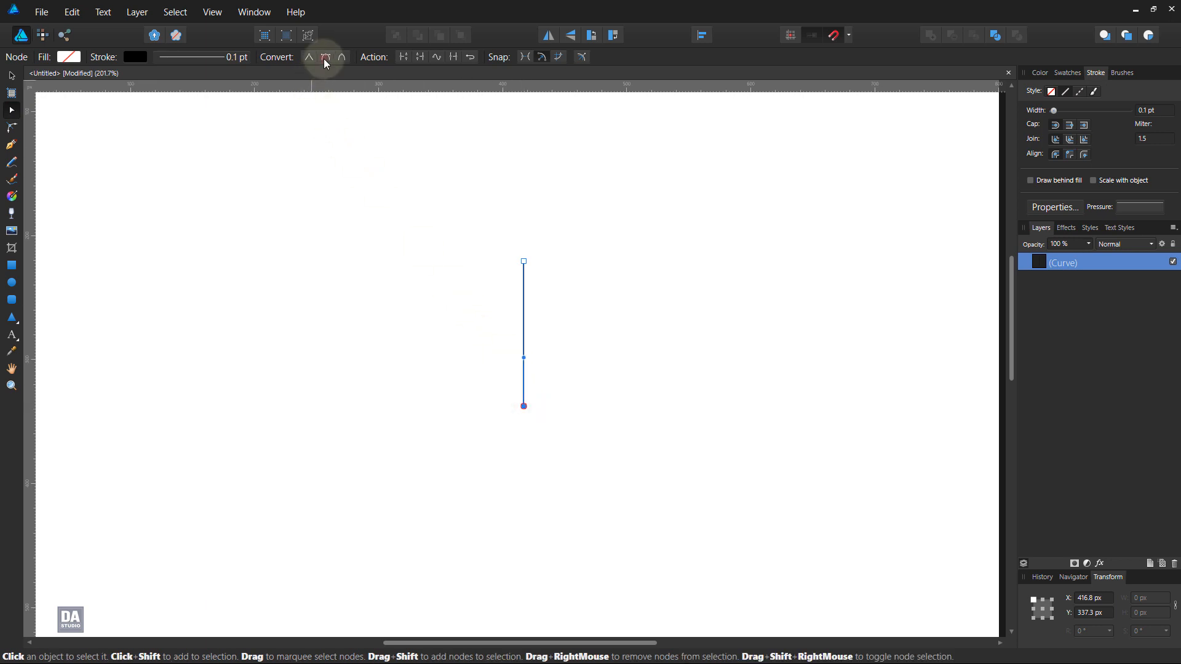
pyautogui.moveTo(524, 358); pyautogui.dragTo(441, 337)
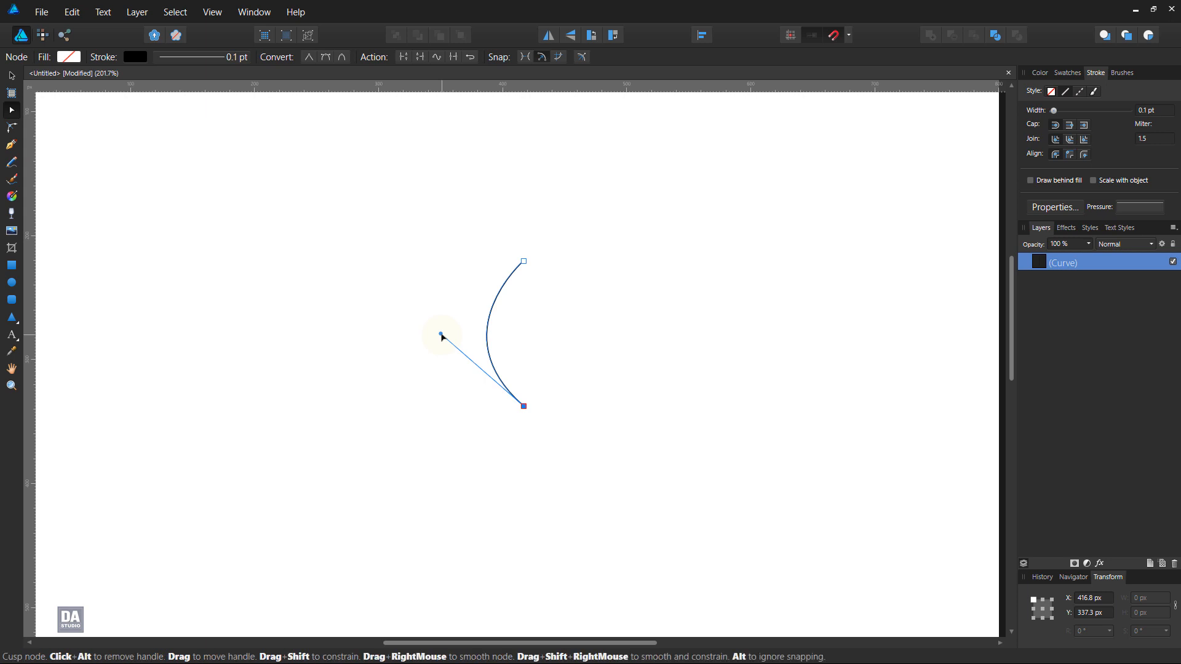
pyautogui.click(11, 75)
pyautogui.click(391, 327)
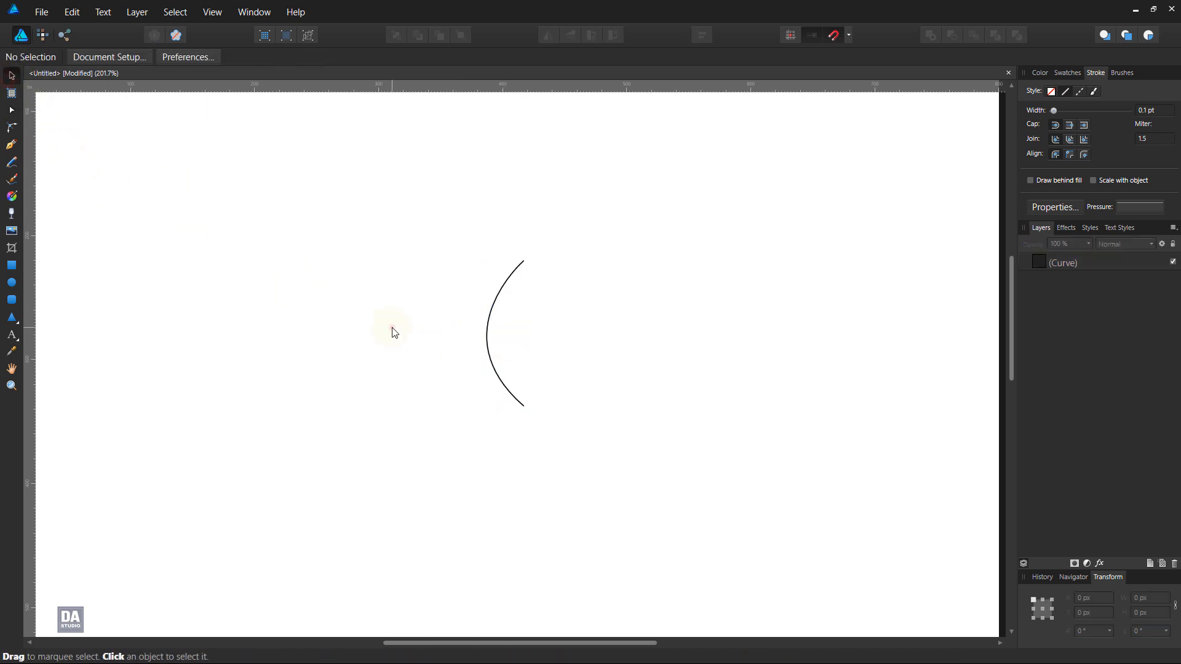
# Duplicate the arc, flip the copy horizontally and move it right so both arcs meet at their ends as a leaf shape.
pyautogui.click(486, 350)
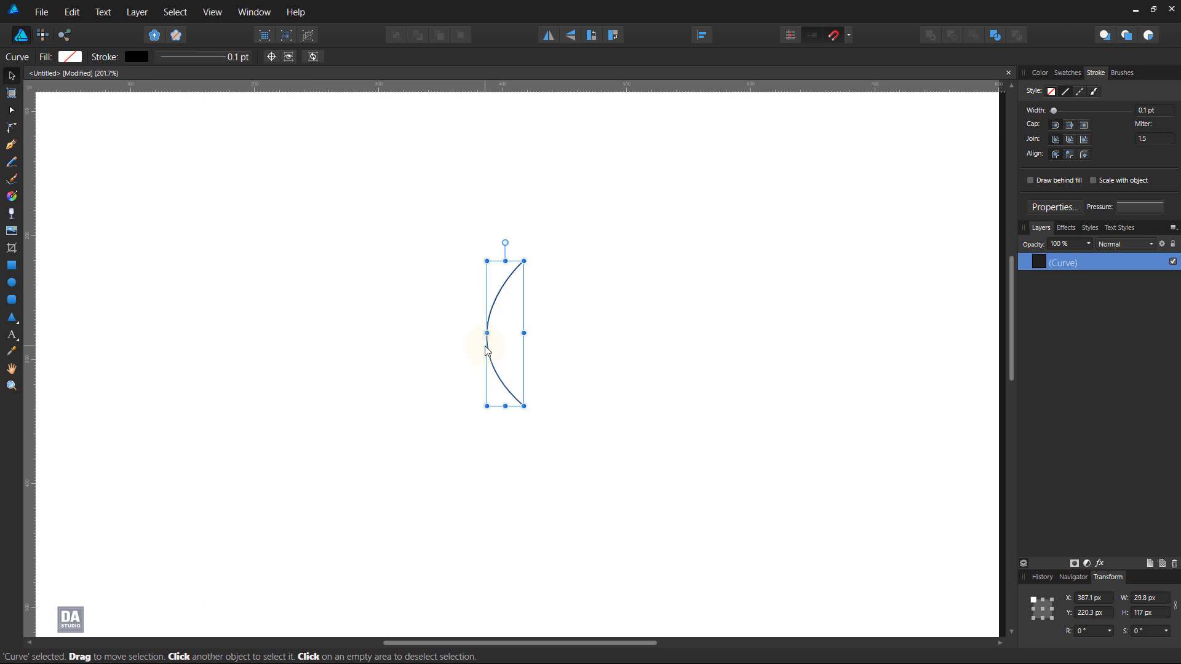
pyautogui.rightClick(1107, 267)
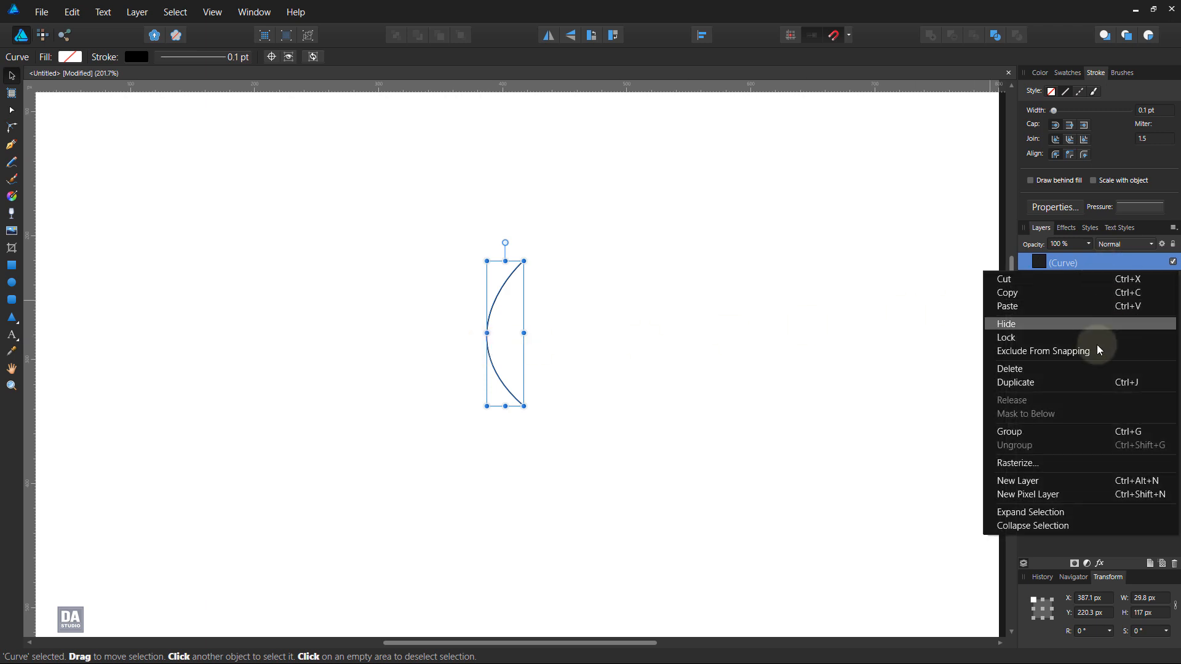
pyautogui.click(1096, 381)
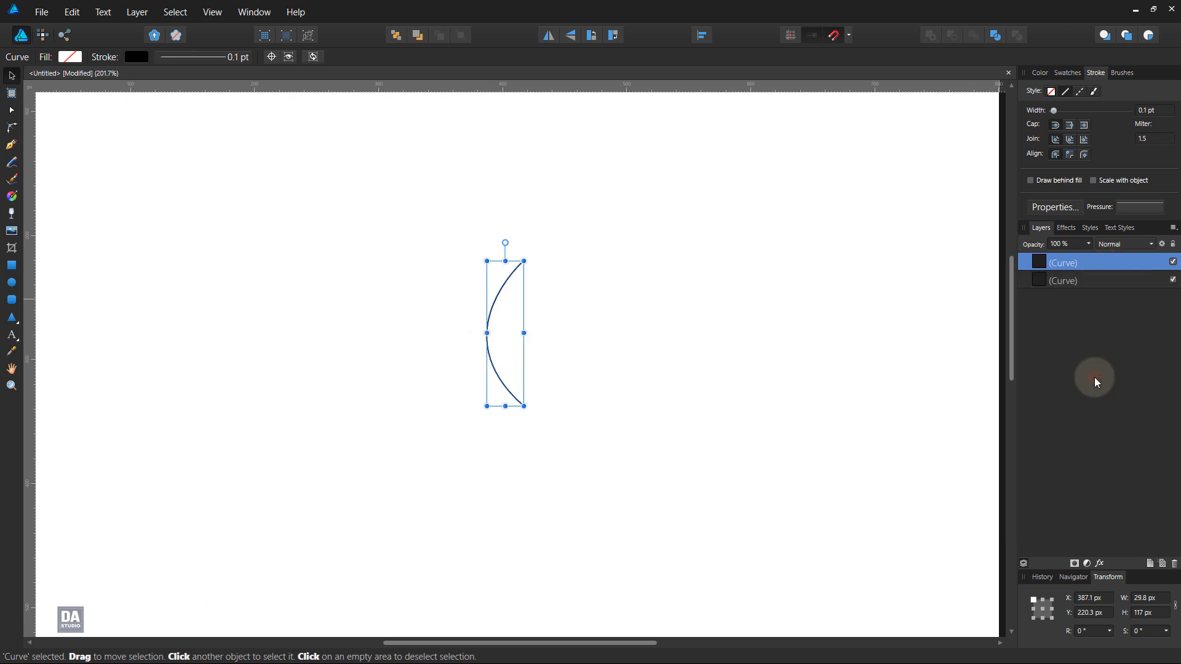
pyautogui.click(552, 37)
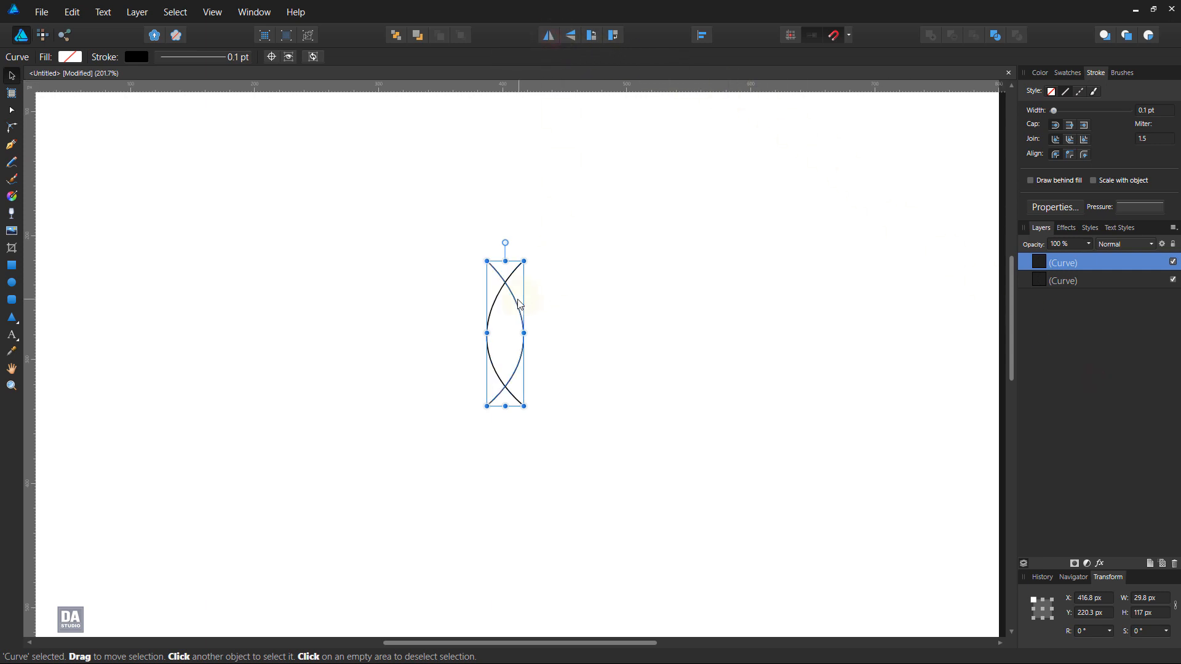
pyautogui.moveTo(515, 303); pyautogui.dragTo(551, 304)
# Select both arcs and join them into a single closed leaf-shaped curve.
pyautogui.scroll(5, 551, 304)
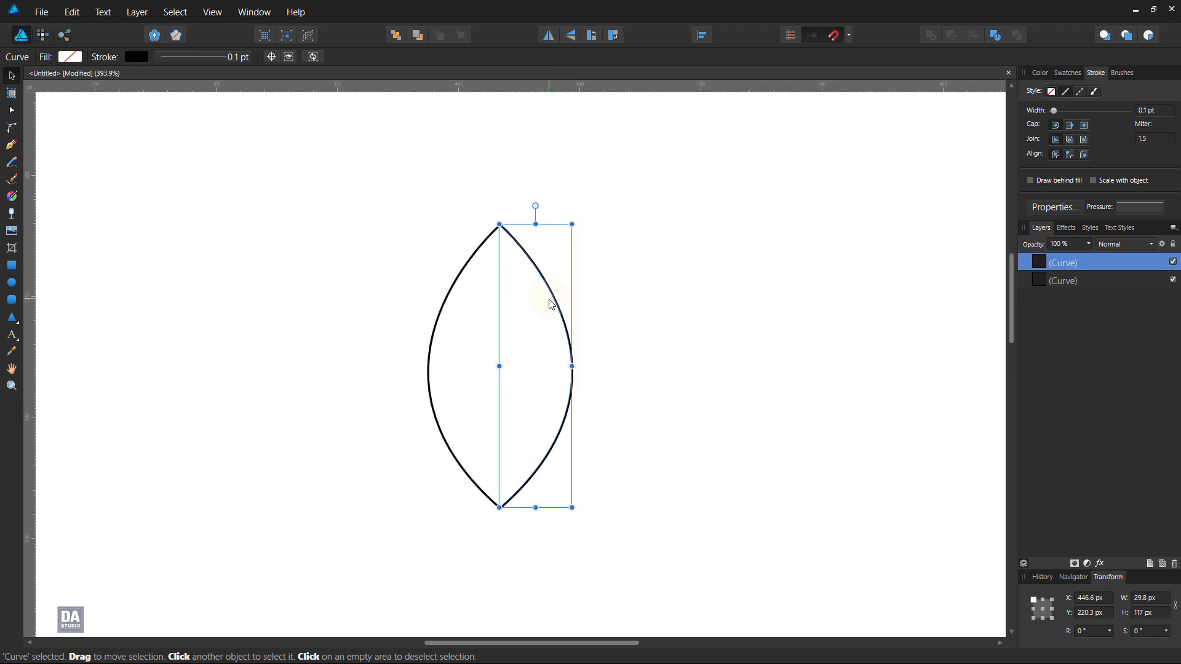
pyautogui.click(361, 225)
pyautogui.moveTo(369, 175); pyautogui.dragTo(626, 536)
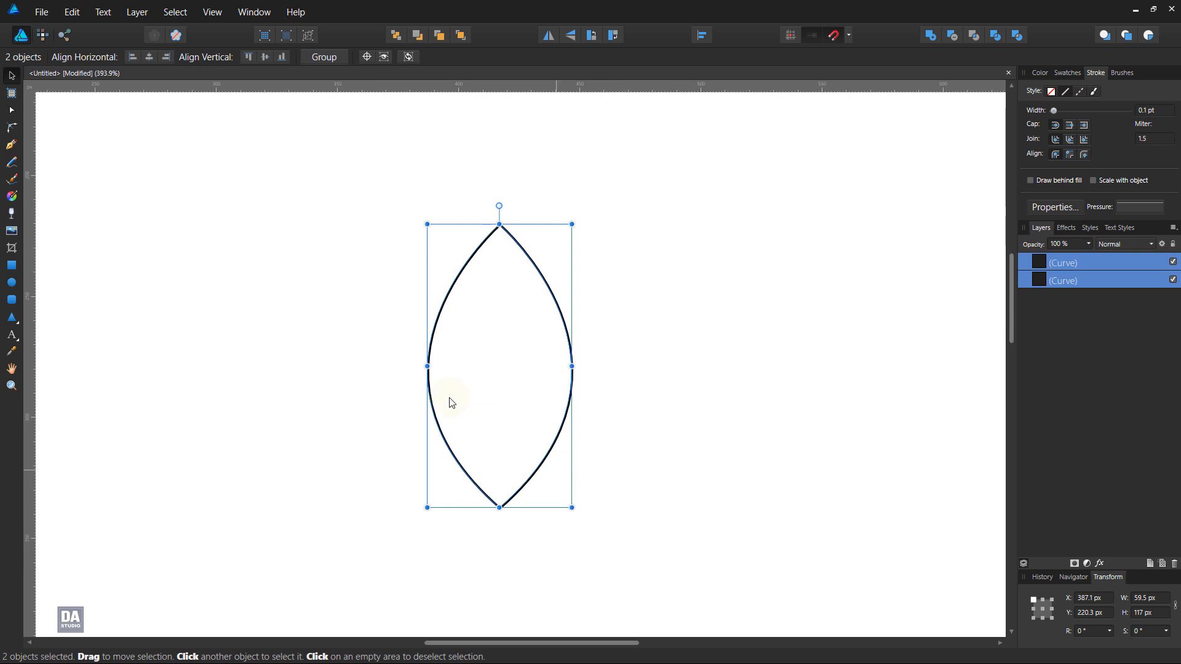
pyautogui.click(12, 113)
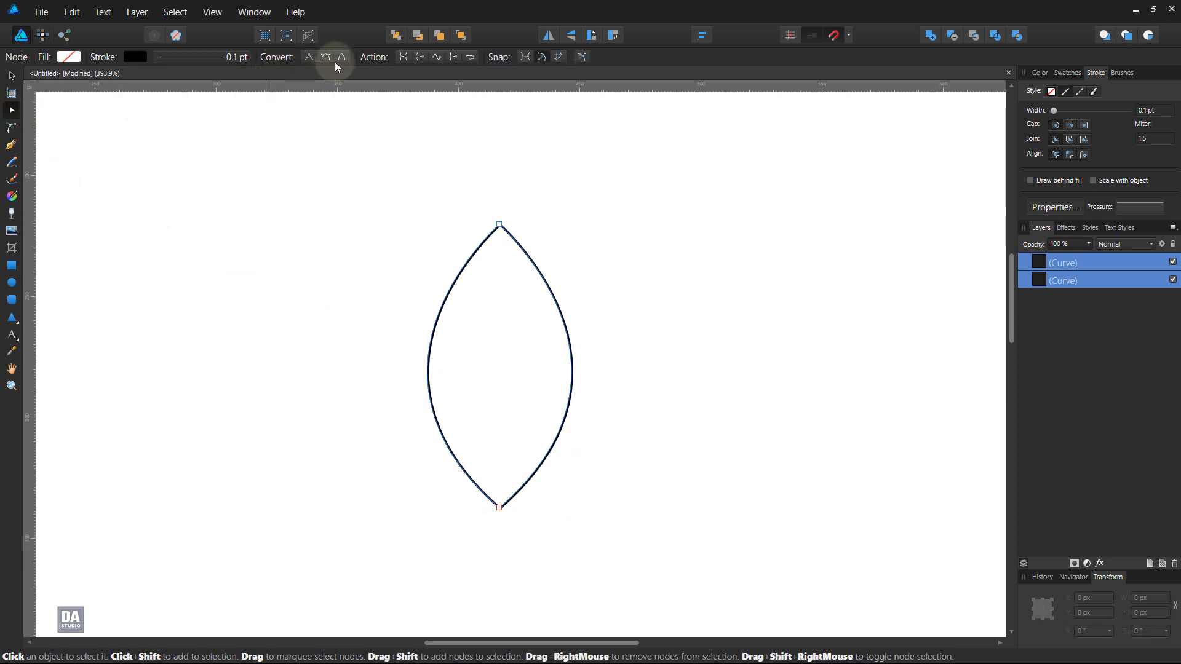
pyautogui.click(326, 57)
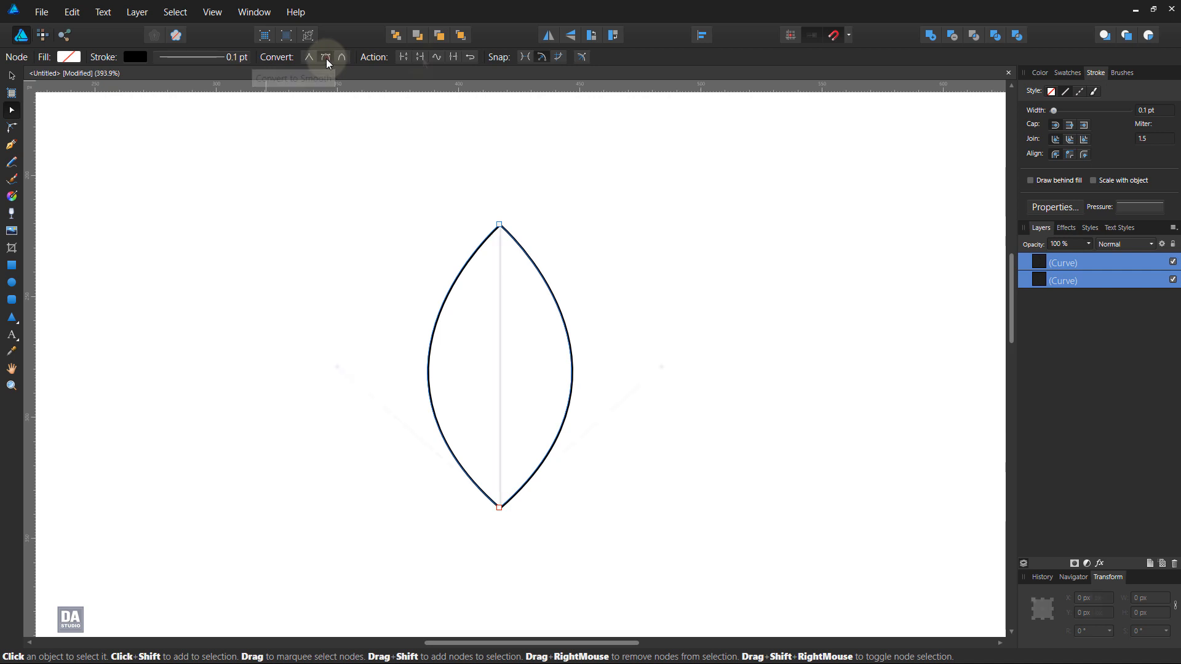
pyautogui.click(452, 59)
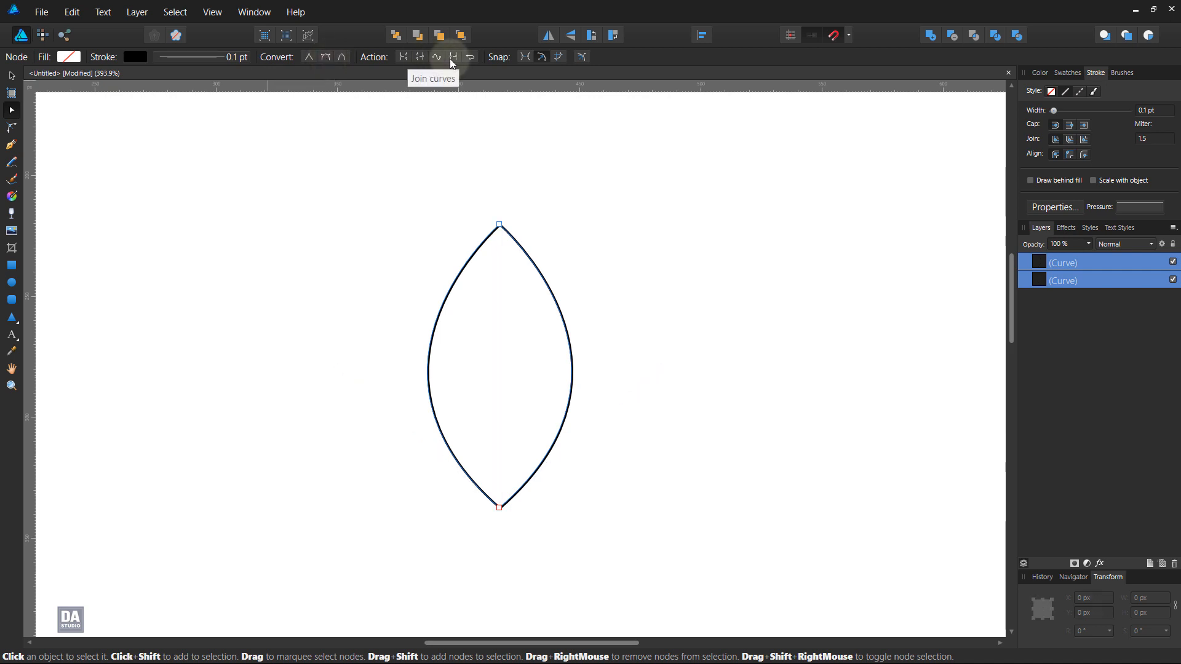
pyautogui.click(419, 58)
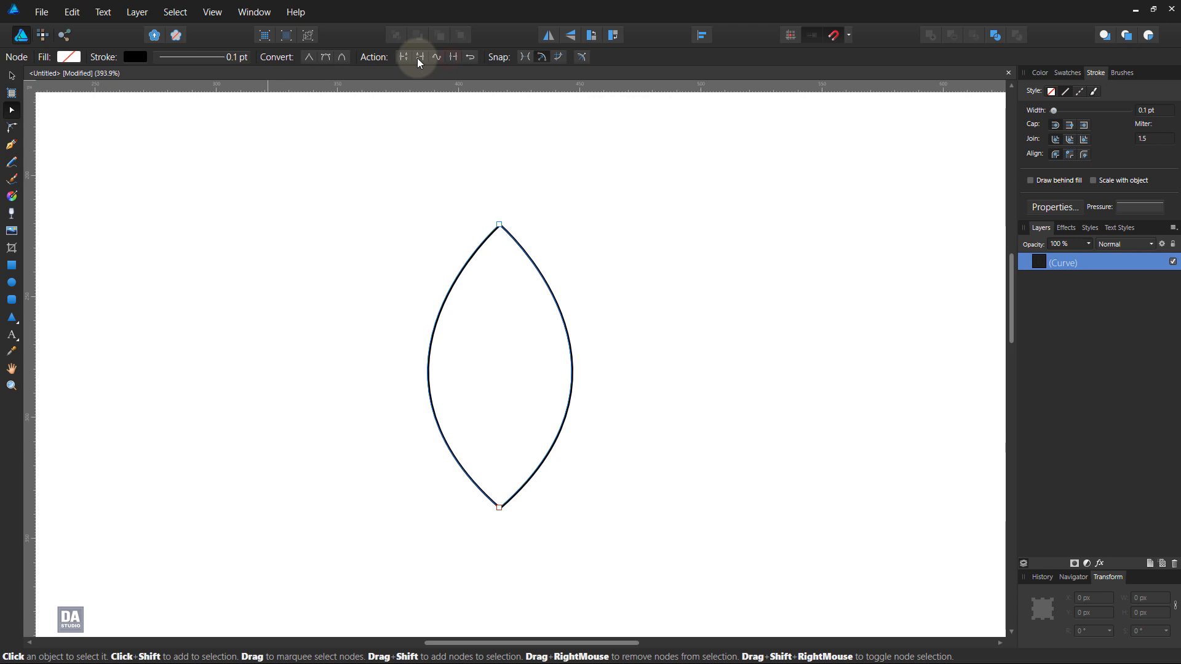
pyautogui.click(11, 75)
pyautogui.click(286, 296)
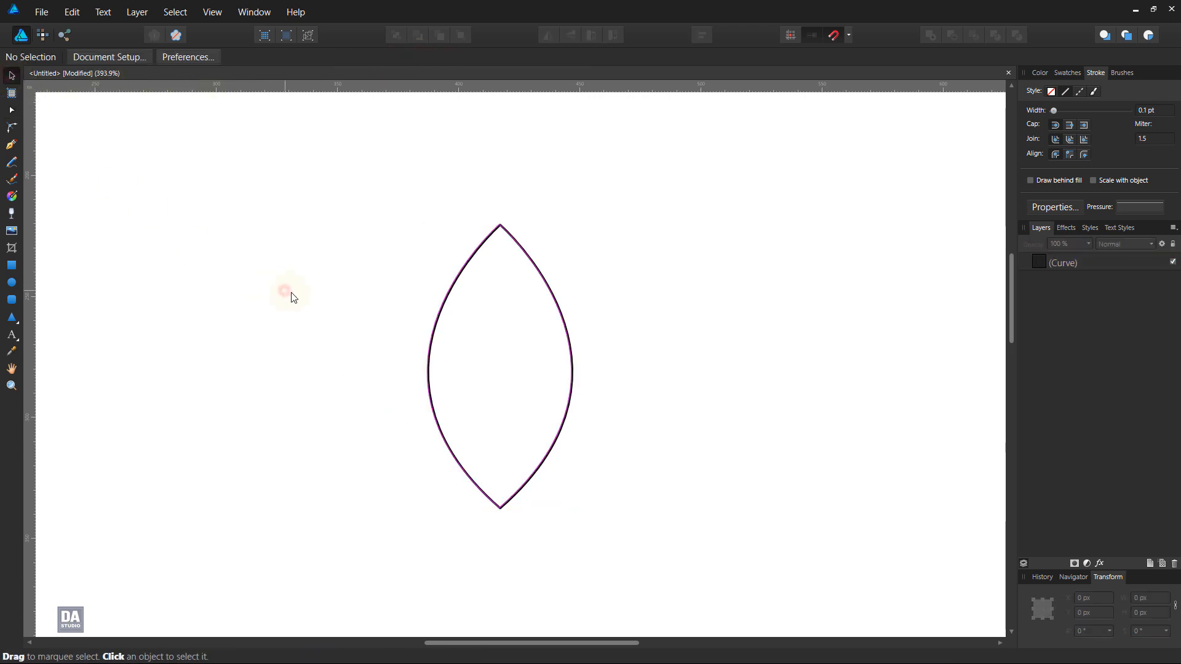
# Scale the leaf curve from its centre to about 54 by 106.5 px and centre it horizontally and vertically on the page.
pyautogui.click(558, 308)
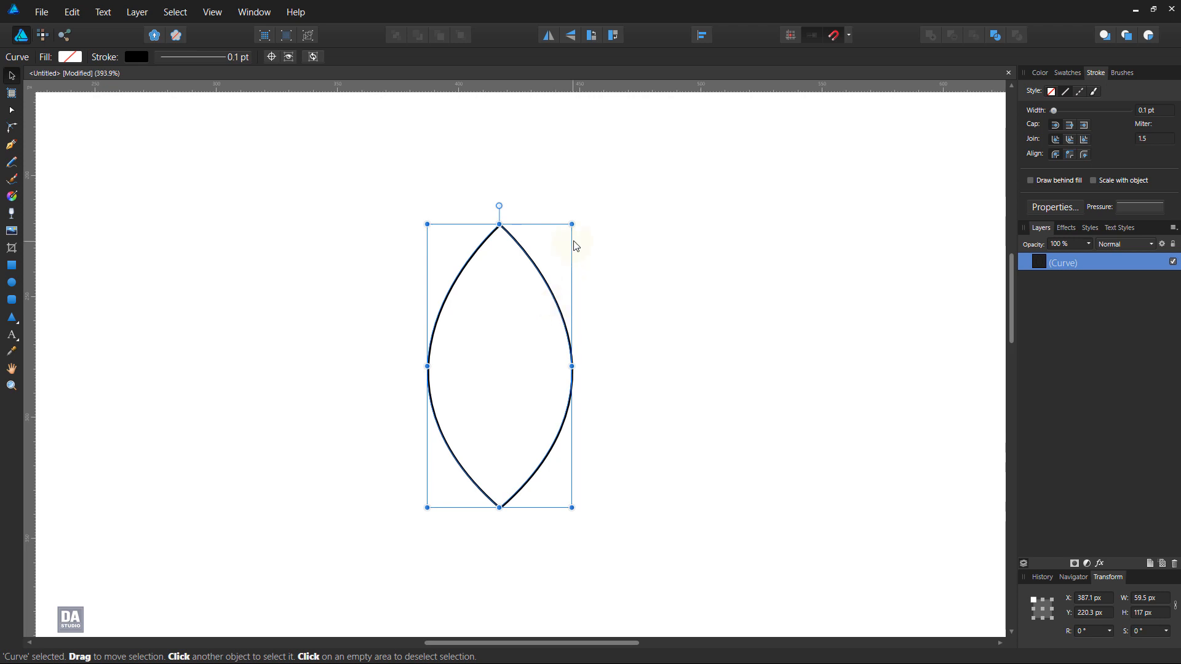
pyautogui.moveTo(571, 226); pyautogui.dragTo(565, 237)
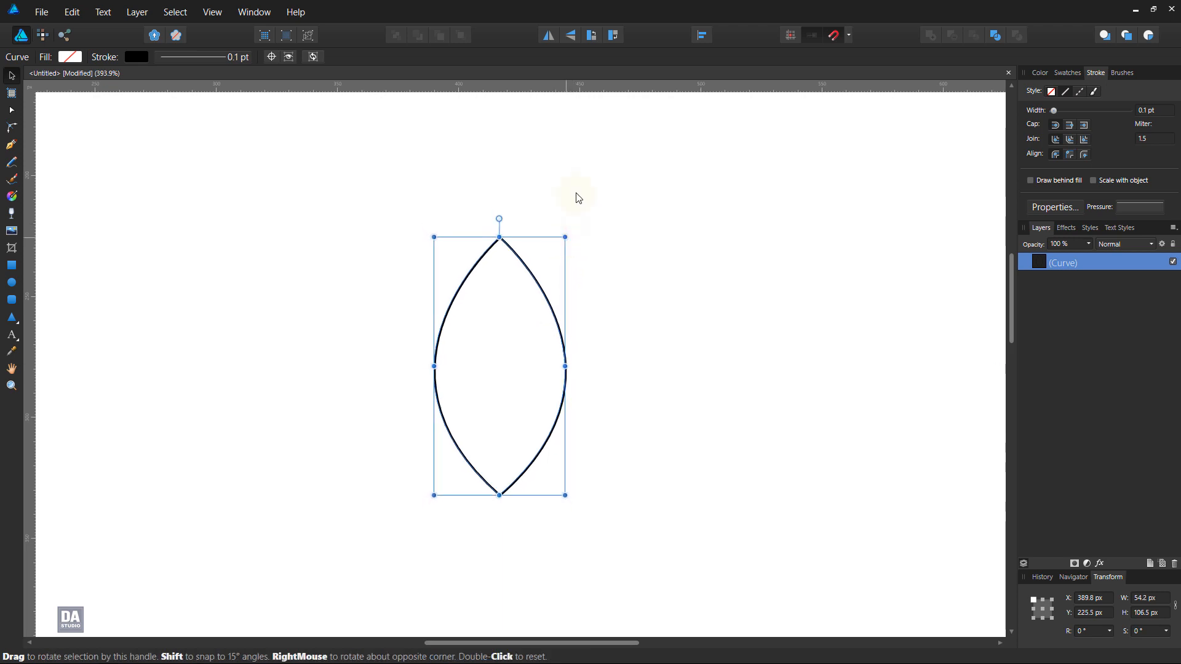
pyautogui.click(702, 36)
pyautogui.click(727, 74)
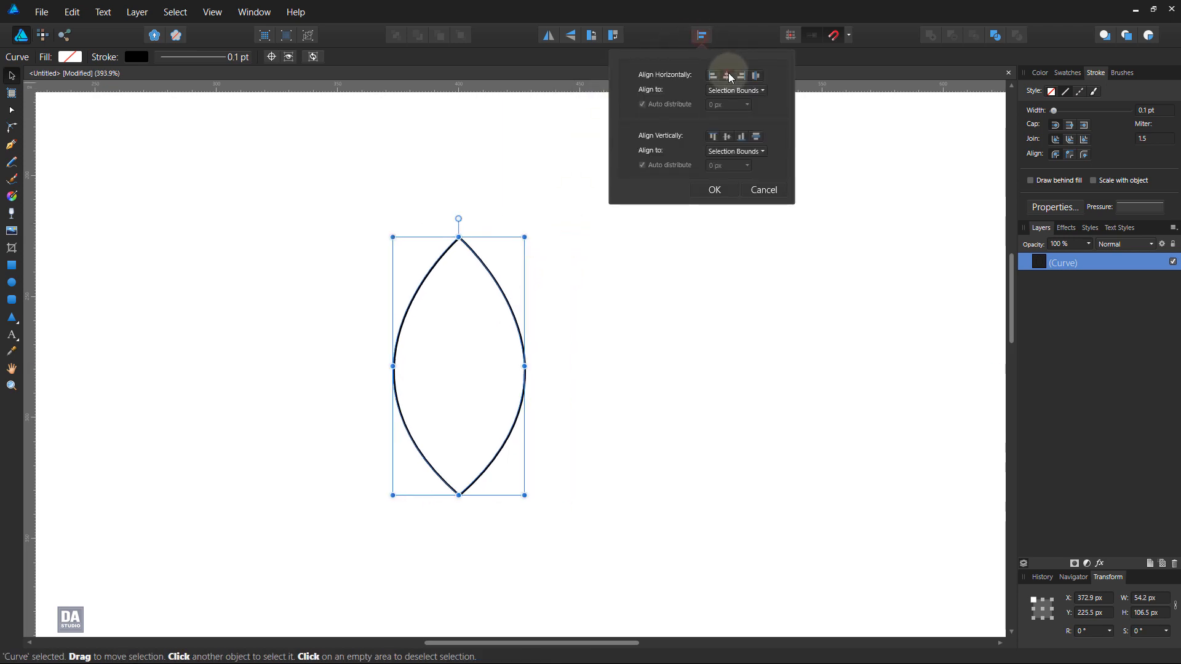
pyautogui.click(727, 136)
pyautogui.click(715, 189)
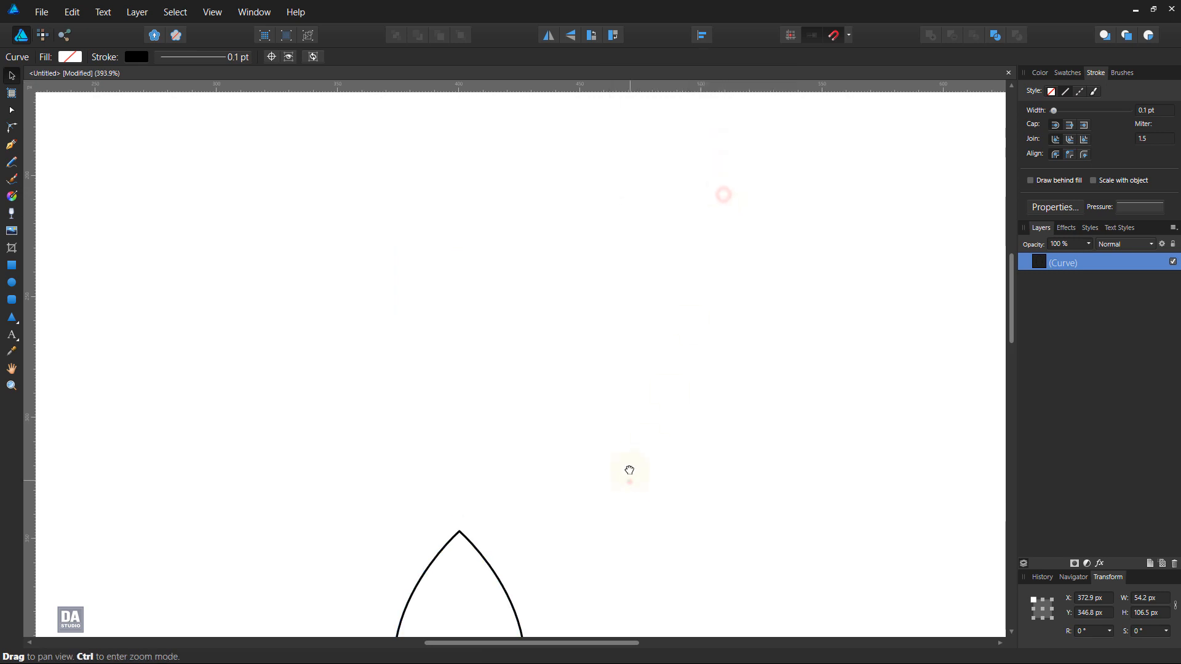
# Set the leaf curve's stroke width to 1 pt with square caps and mitre joins.
pyautogui.moveTo(627, 469); pyautogui.dragTo(625, 210)
pyautogui.moveTo(635, 316); pyautogui.dragTo(145, 247)
pyautogui.moveTo(513, 252); pyautogui.dragTo(827, 446)
pyautogui.moveTo(533, 372); pyautogui.dragTo(685, 445)
pyautogui.moveTo(612, 352); pyautogui.dragTo(608, 346)
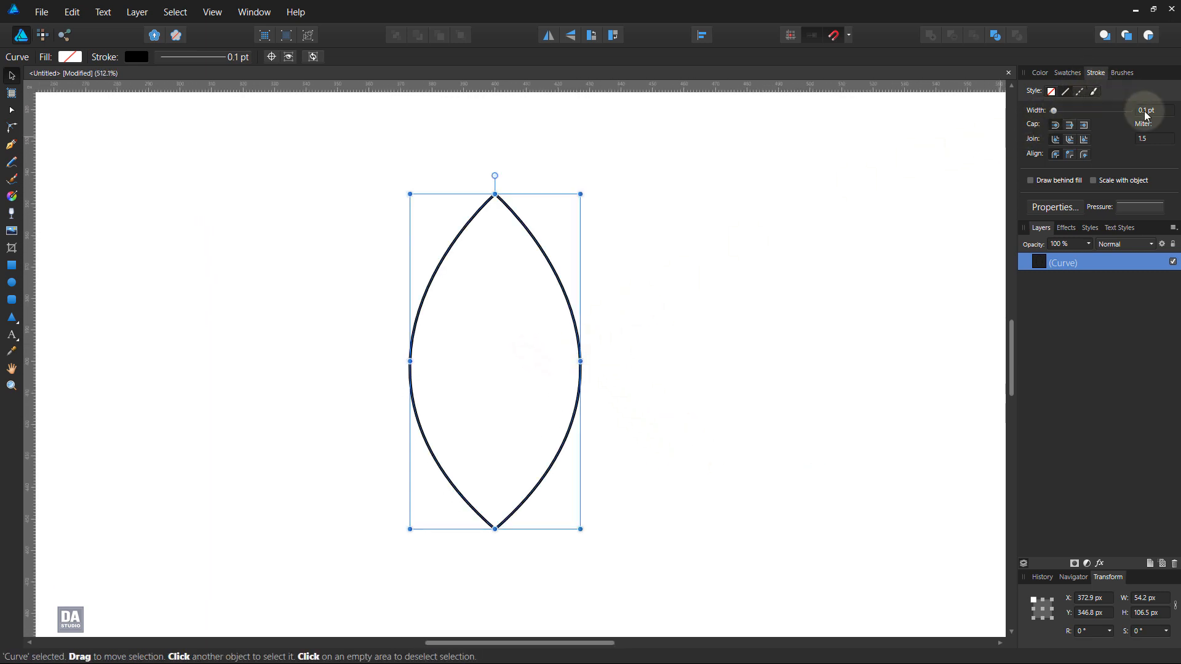
pyautogui.scroll(1, 1161, 110)
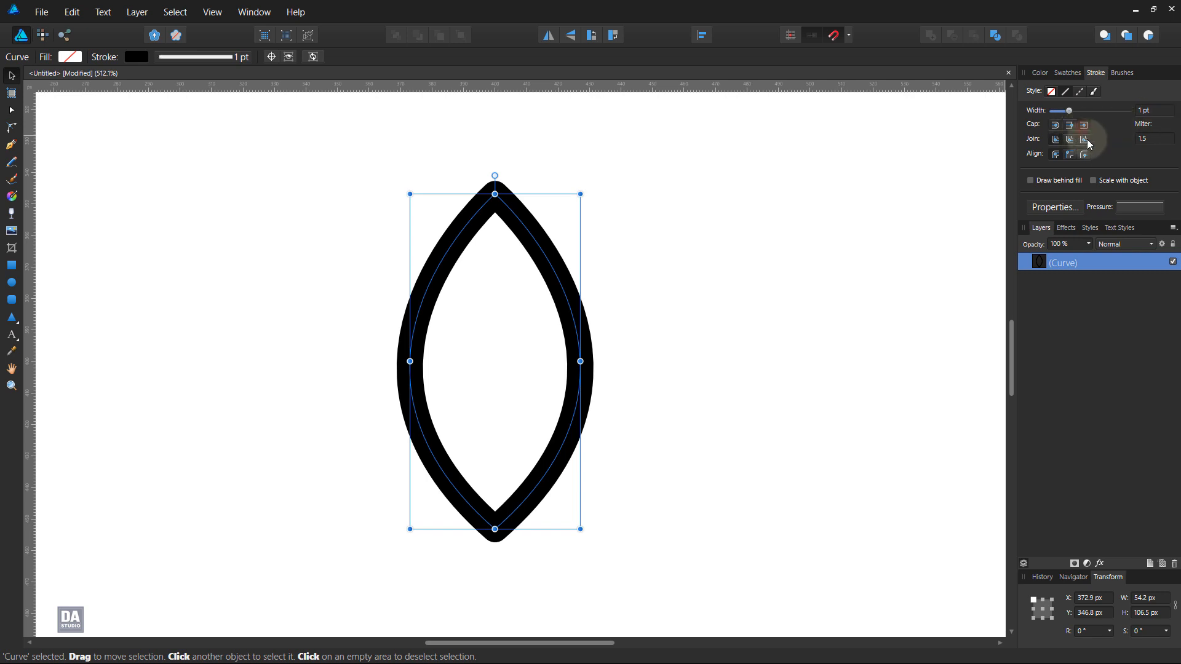
pyautogui.click(818, 256)
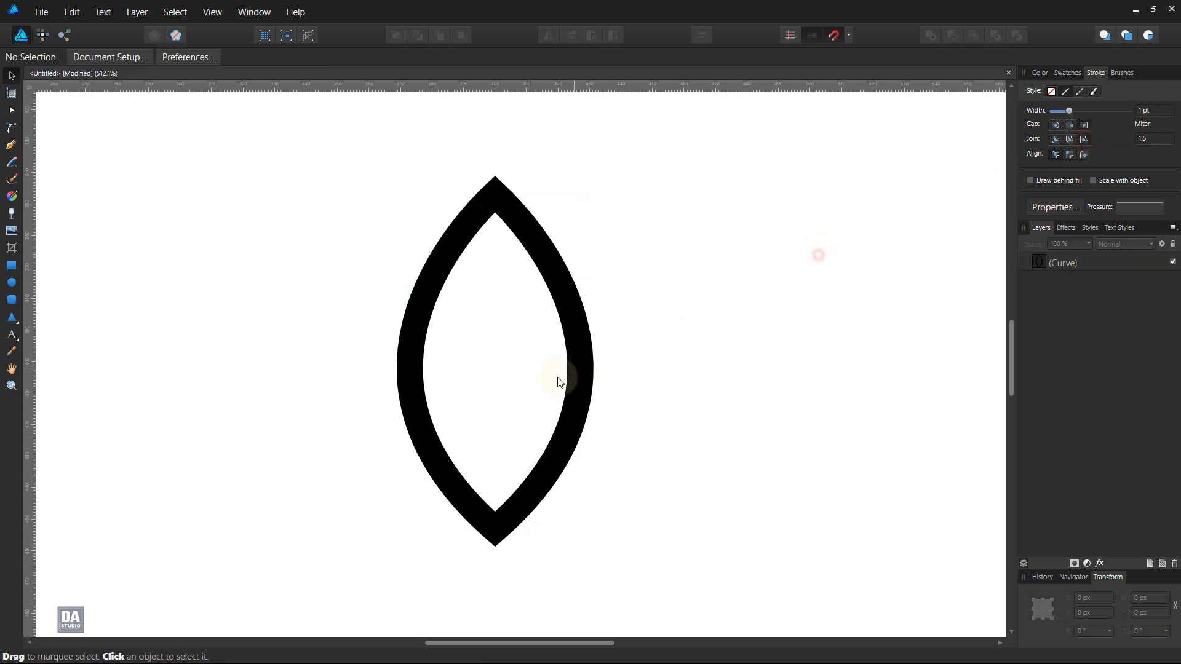
# Increase the leaf curve's stroke width to 1.6 pt.
pyautogui.click(536, 383)
pyautogui.click(585, 342)
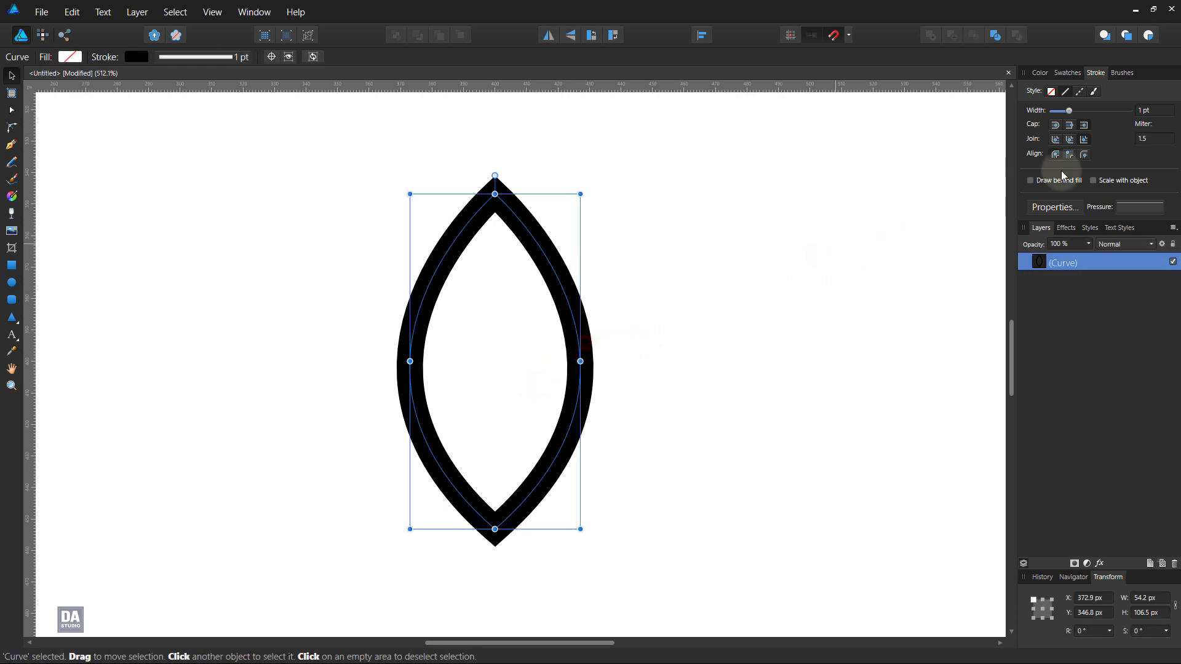
pyautogui.scroll(1, 1156, 118)
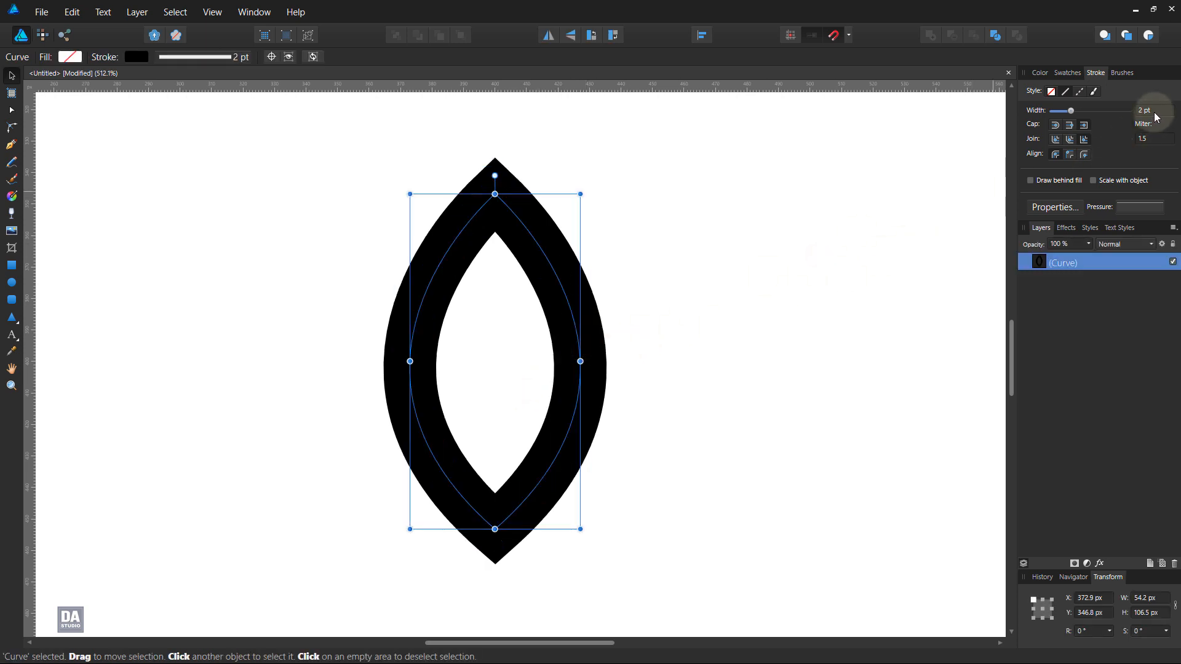
pyautogui.scroll(-1, 1155, 117)
pyautogui.scroll(4, 1156, 118)
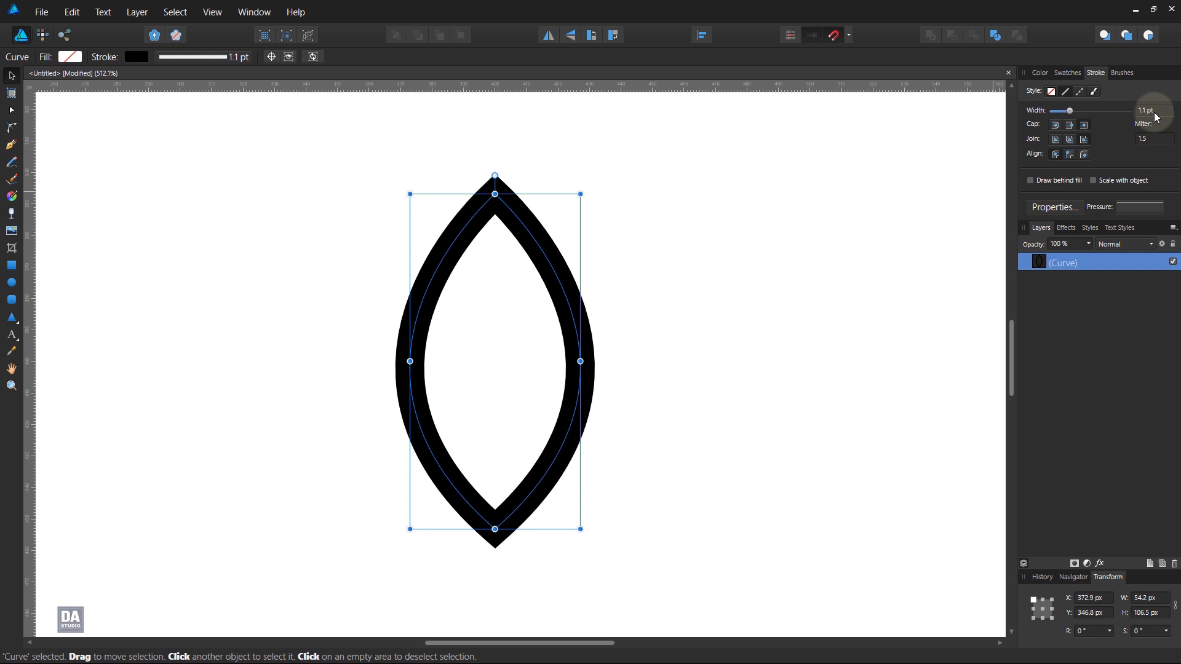
pyautogui.scroll(3, 1156, 118)
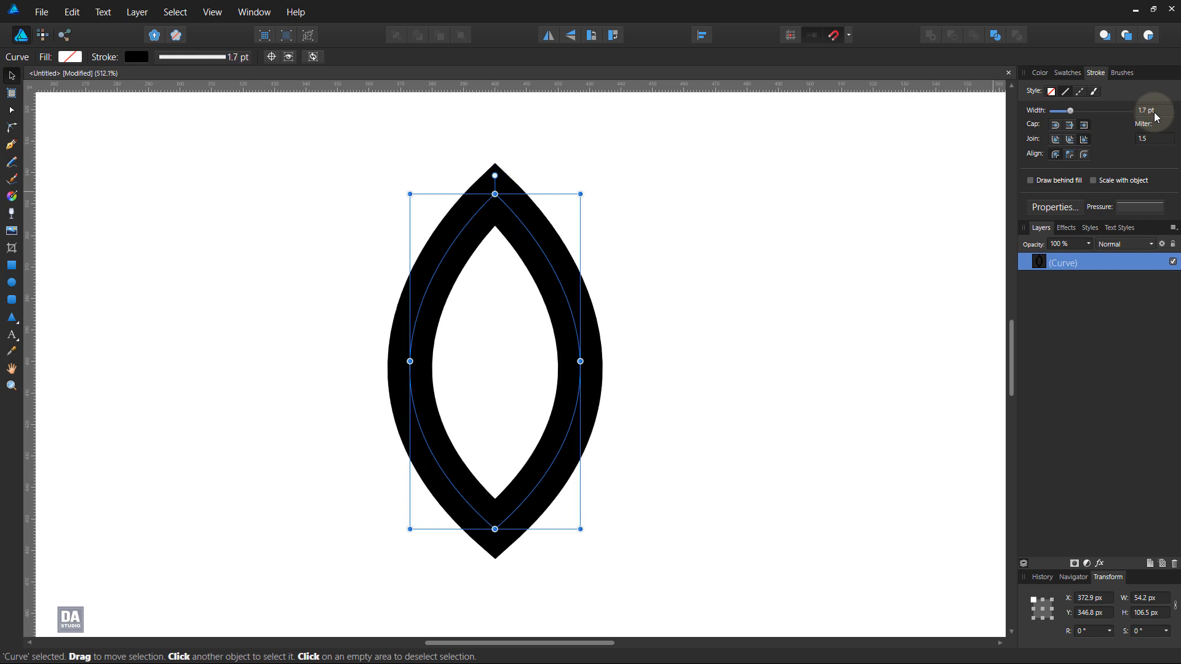
pyautogui.scroll(-1, 1155, 117)
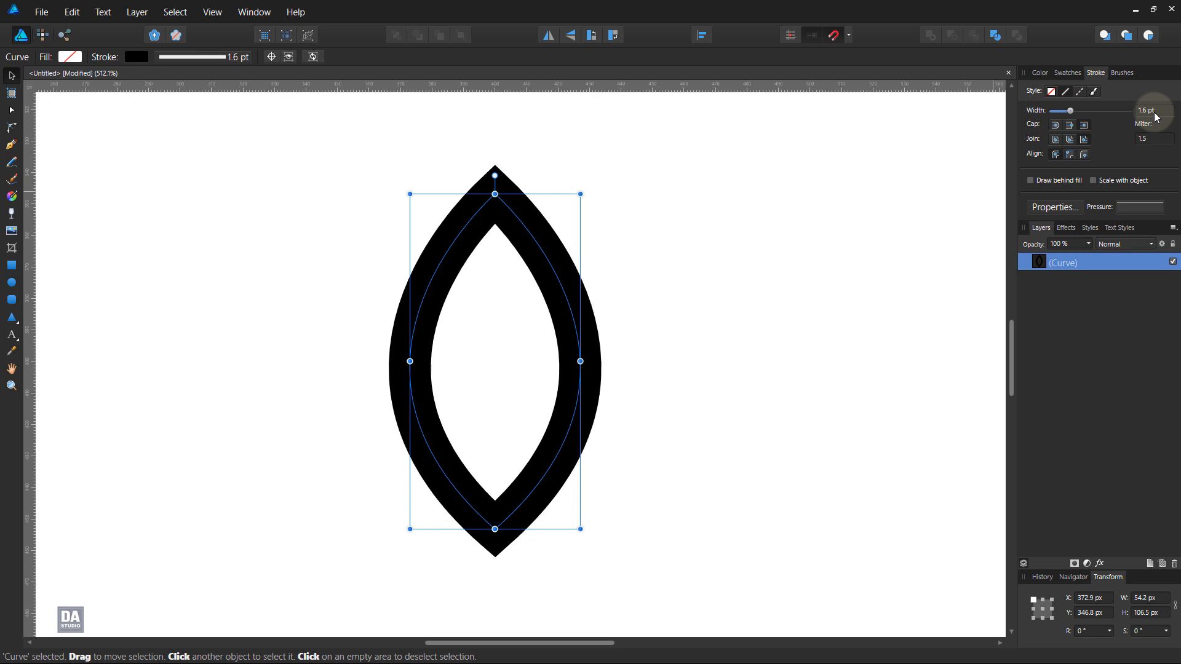
pyautogui.click(778, 244)
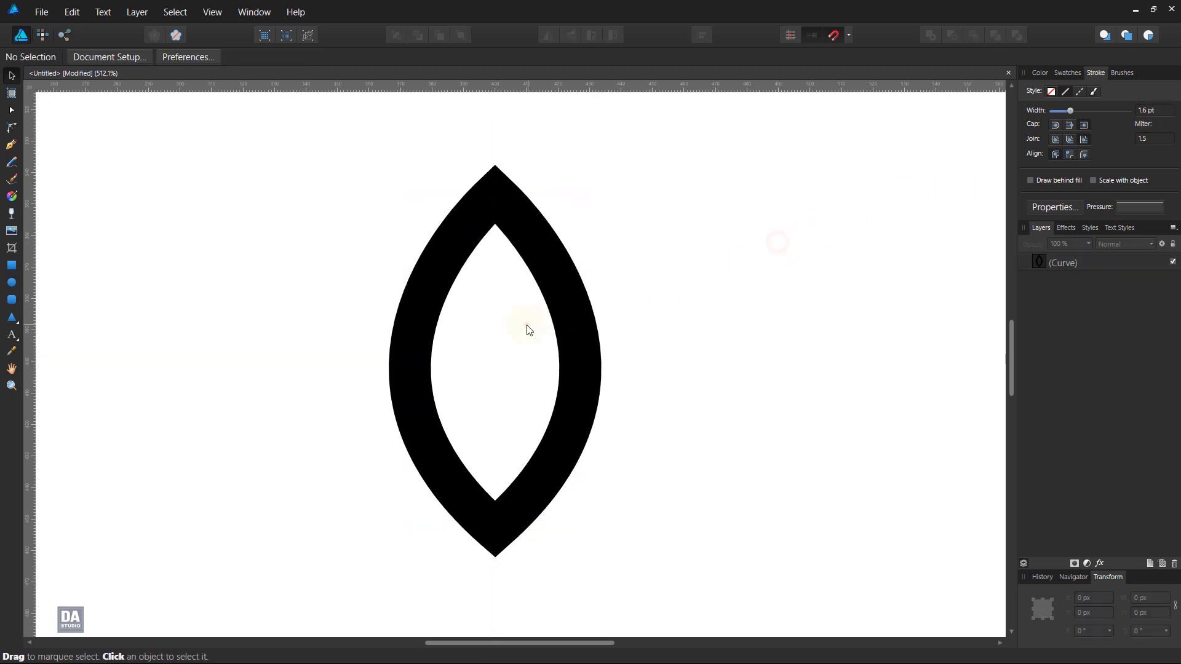
# Fill the leaf curve with white, keeping its black stroke.
pyautogui.click(576, 335)
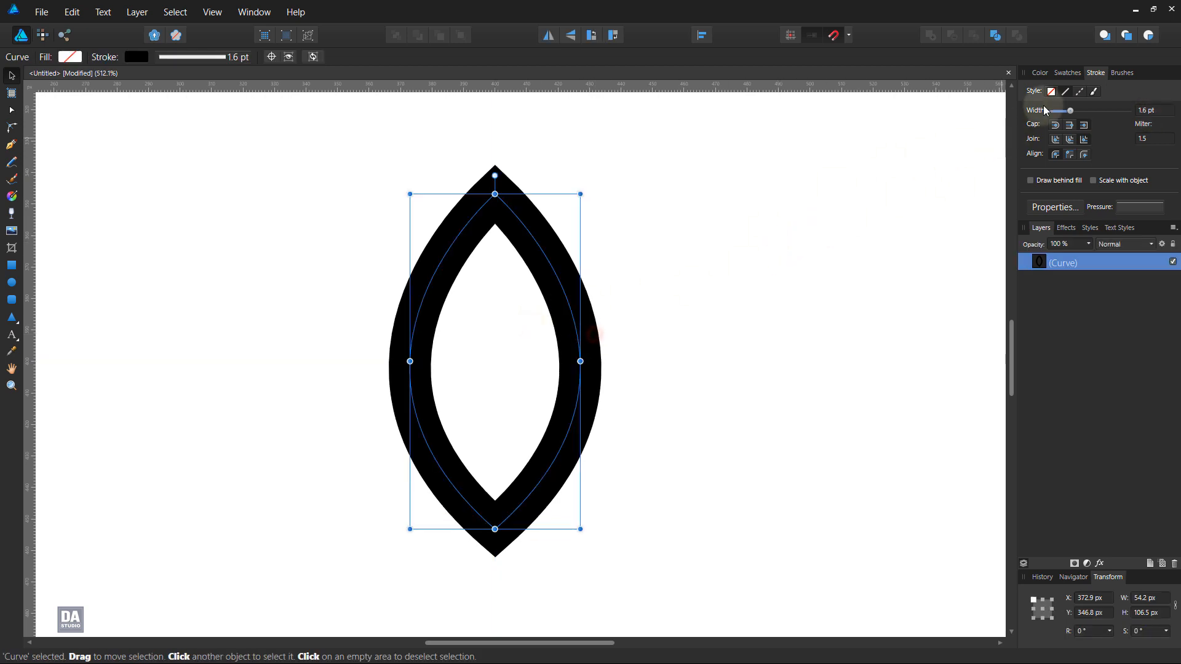
pyautogui.click(1067, 73)
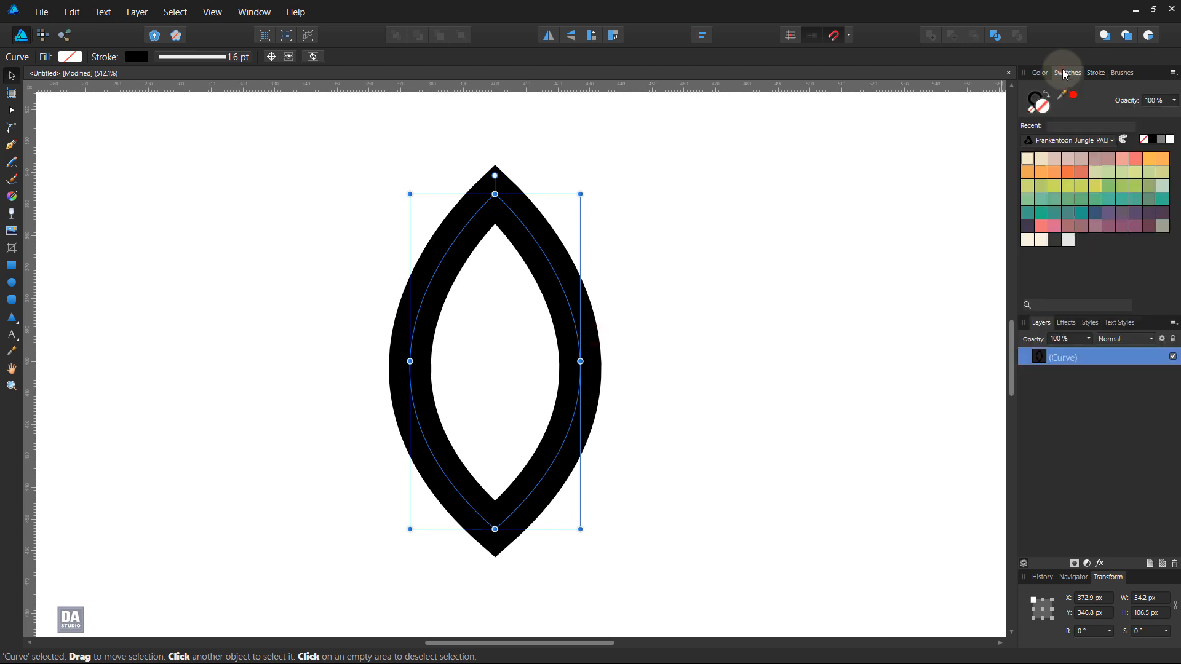
pyautogui.click(1170, 139)
pyautogui.click(809, 270)
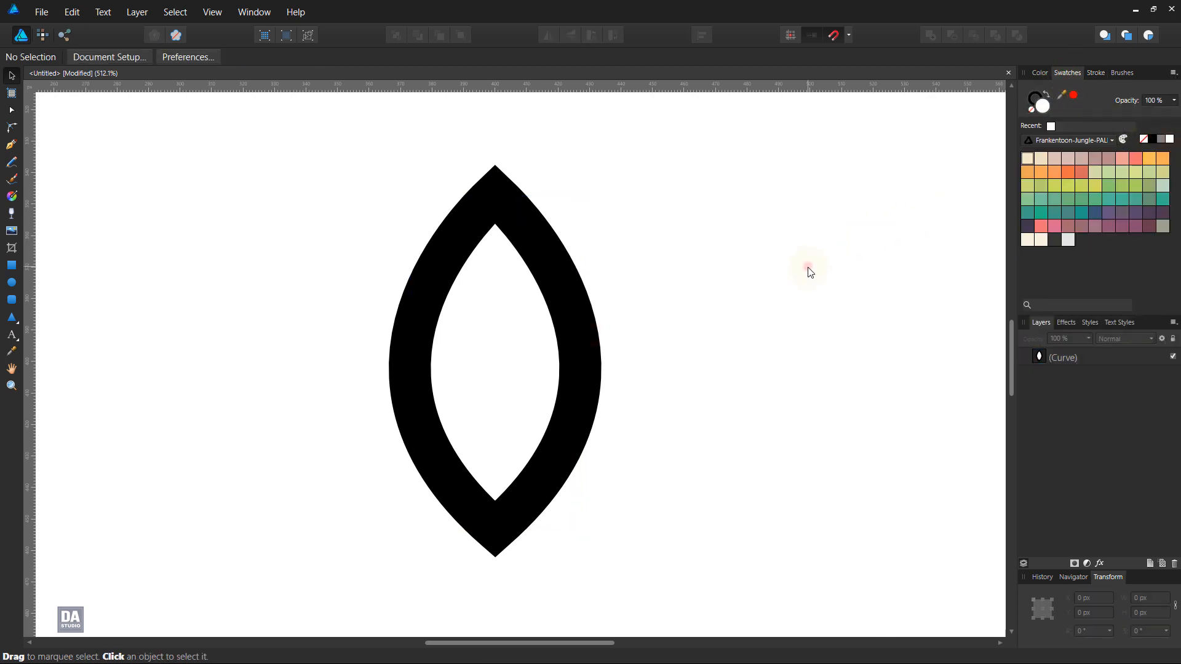
# Duplicate the leaf and rotate the copy about 46.4° clockwise around the outer bottom tip of the original.
pyautogui.click(1080, 363)
pyautogui.rightClick(1081, 362)
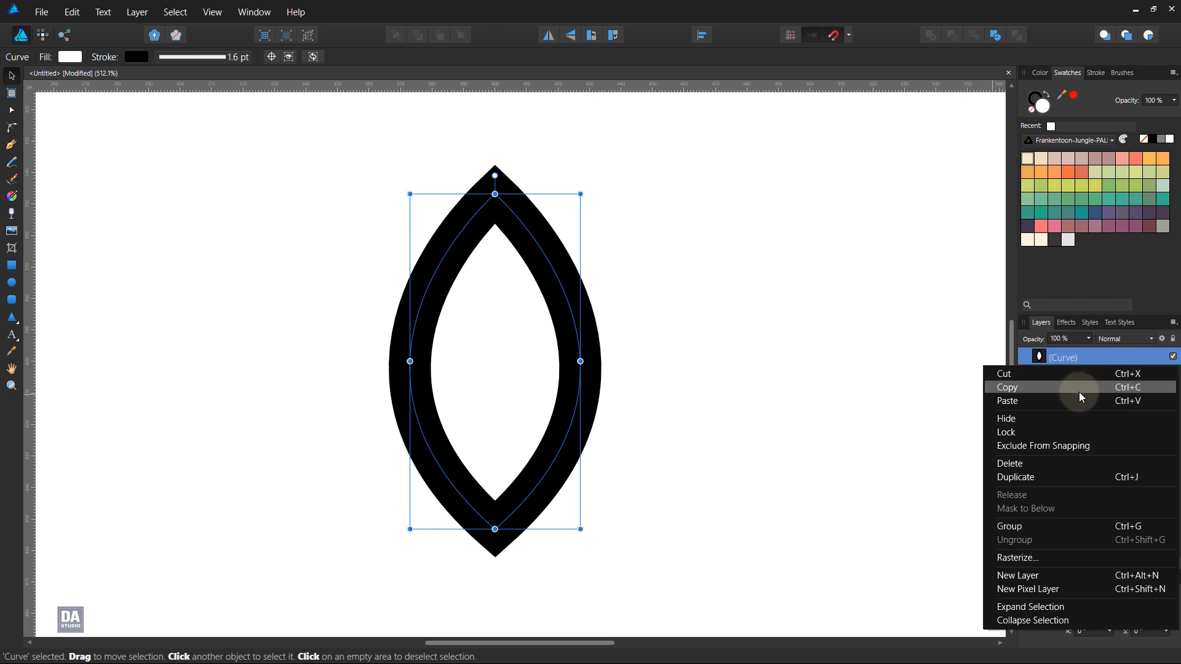
pyautogui.click(1064, 477)
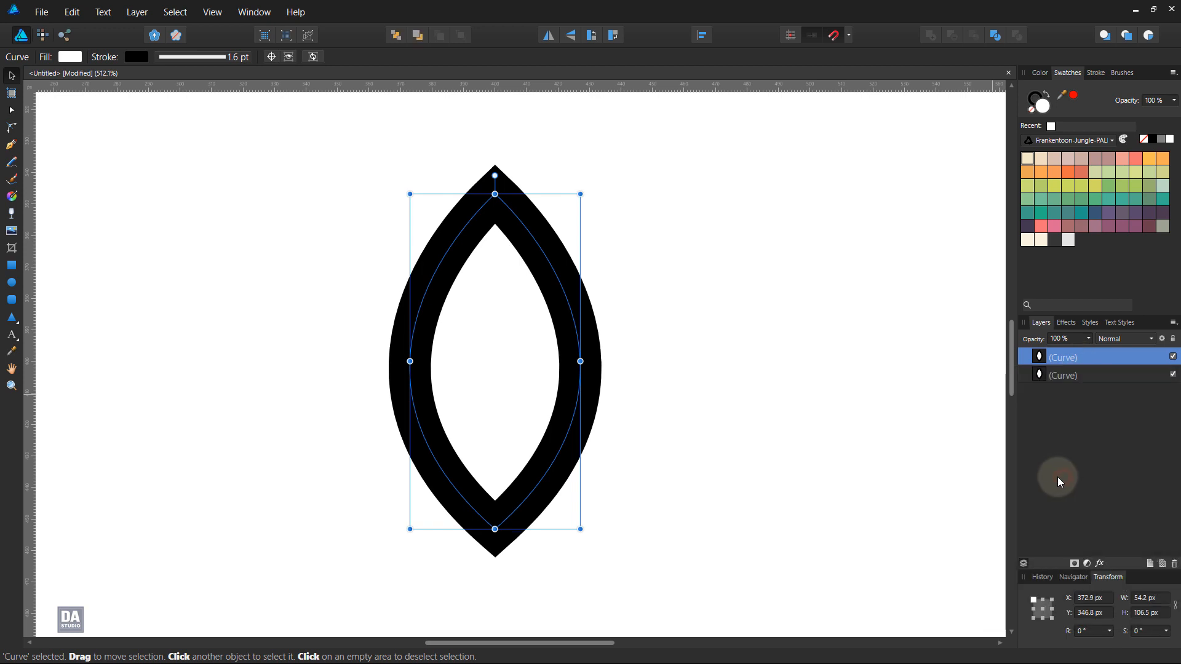
pyautogui.click(272, 61)
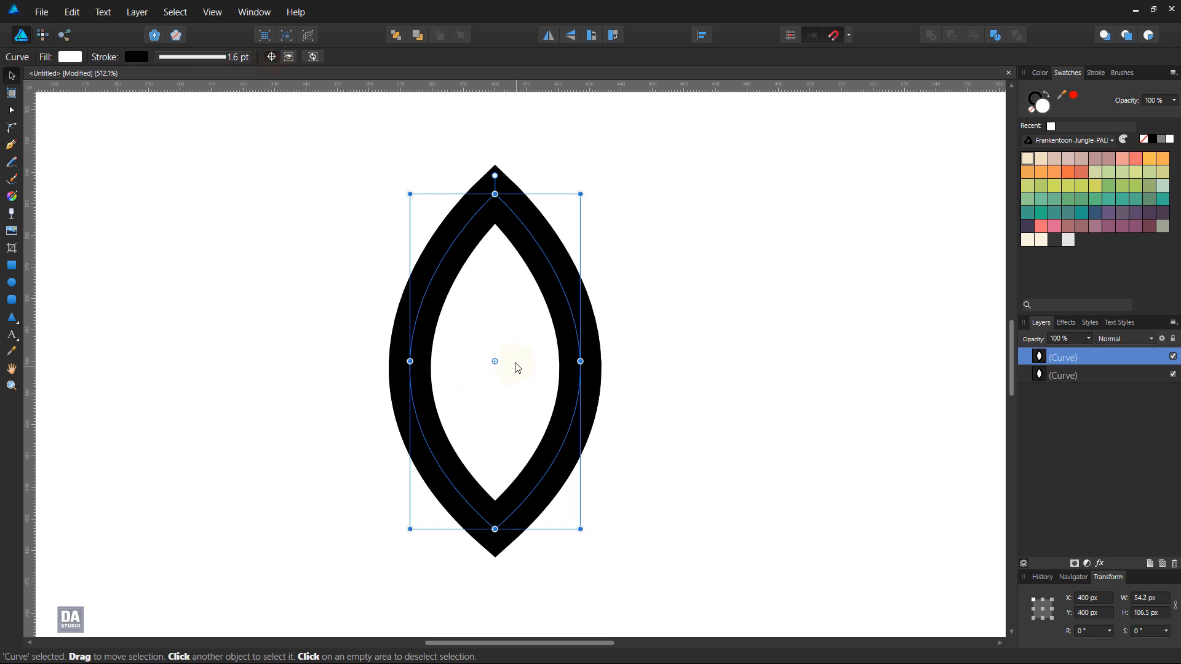
pyautogui.moveTo(495, 361); pyautogui.dragTo(496, 557)
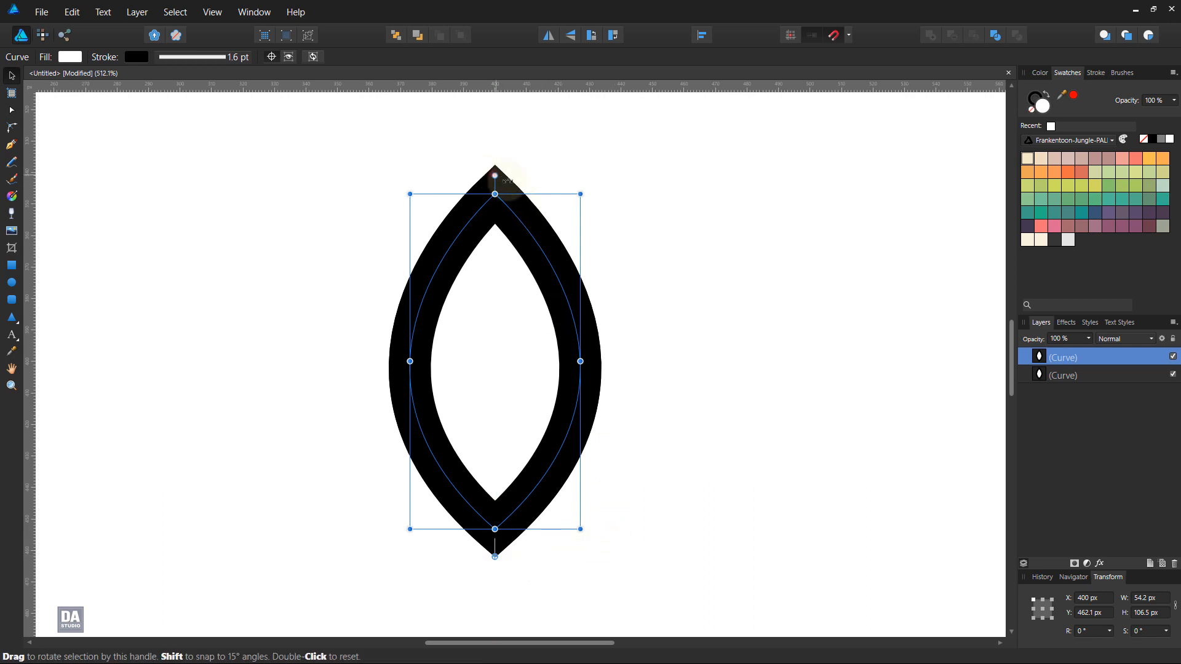
pyautogui.moveTo(495, 175); pyautogui.dragTo(756, 306)
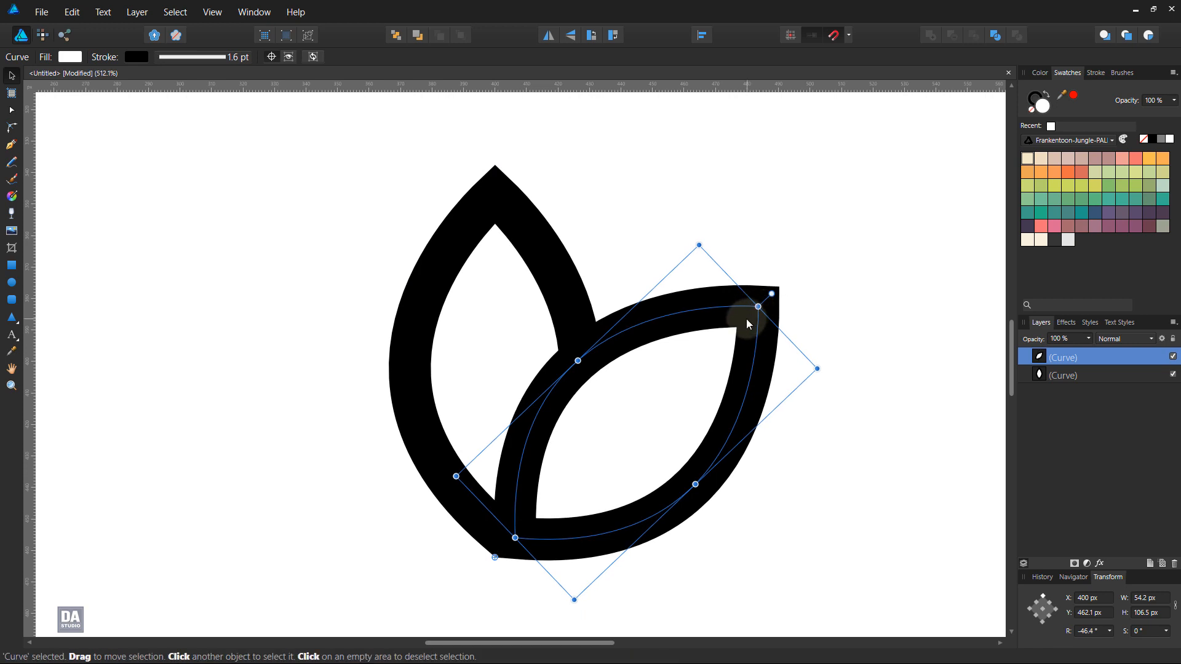
pyautogui.click(850, 360)
pyautogui.click(735, 357)
pyautogui.click(535, 314)
pyautogui.click(654, 369)
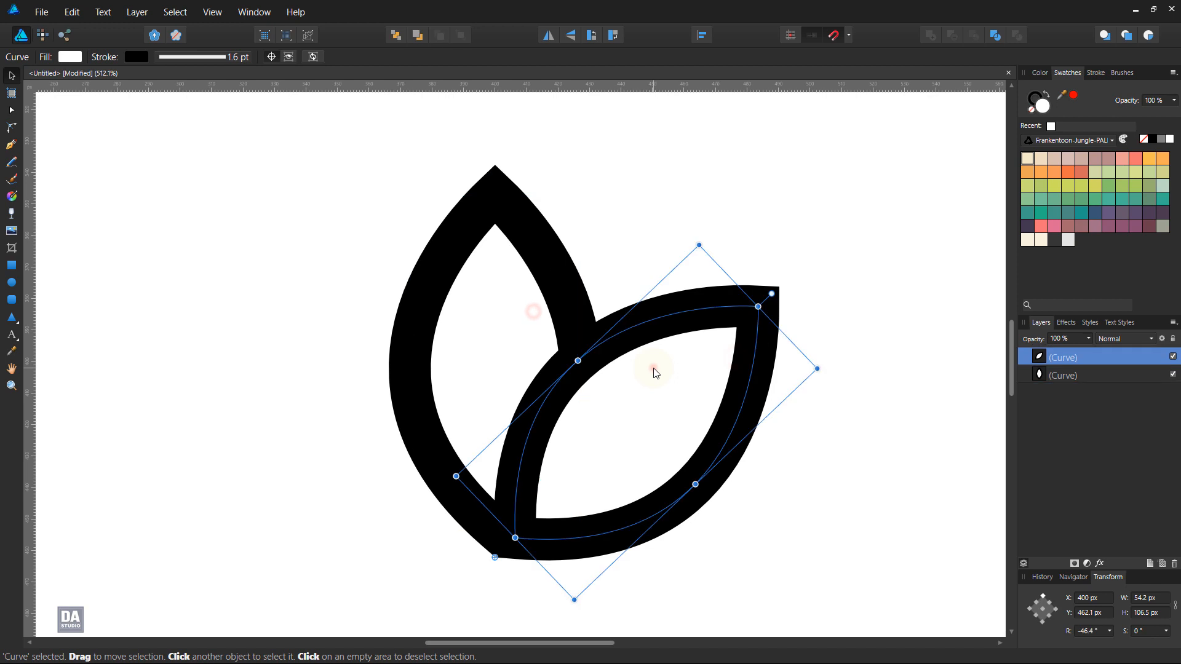
# Duplicate the tilted leaf, flip the copy horizontally and place it on the opposite side of the central leaf.
pyautogui.rightClick(1084, 360)
pyautogui.click(1061, 477)
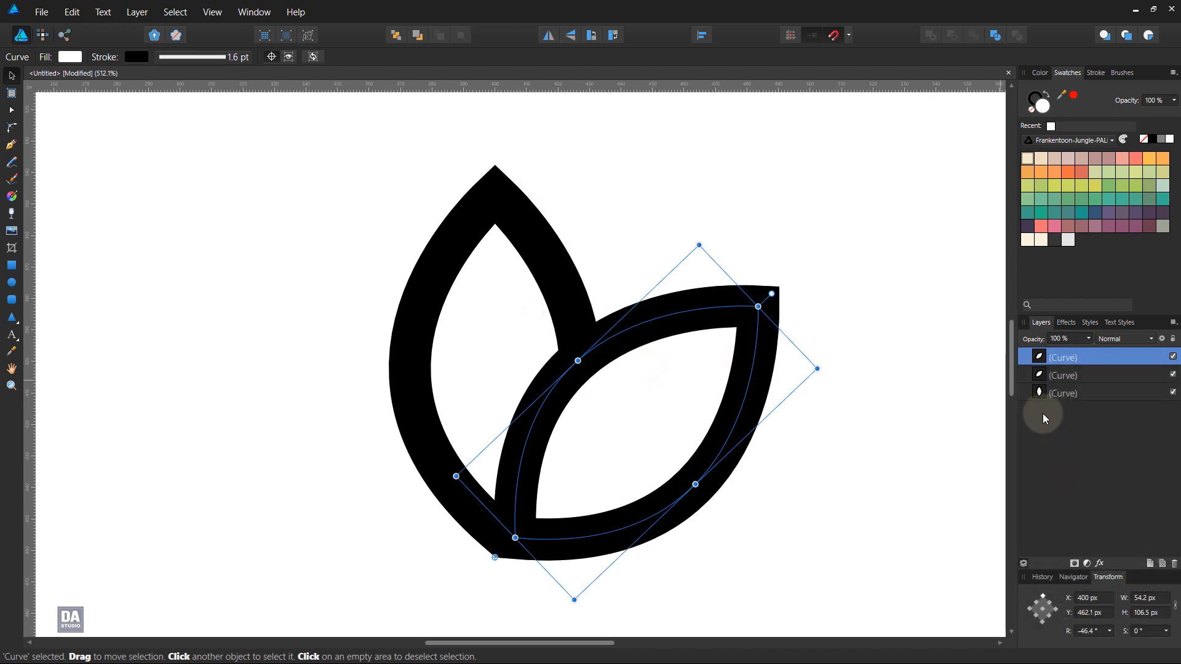
pyautogui.click(554, 39)
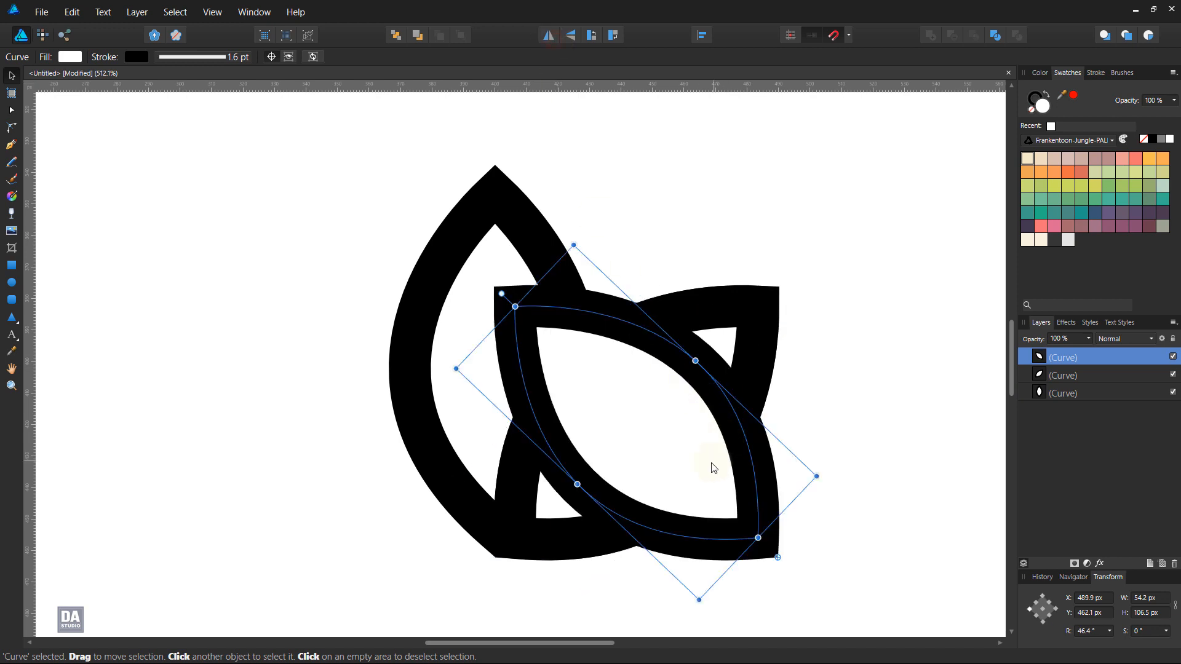
pyautogui.moveTo(712, 467); pyautogui.dragTo(424, 488)
pyautogui.click(266, 546)
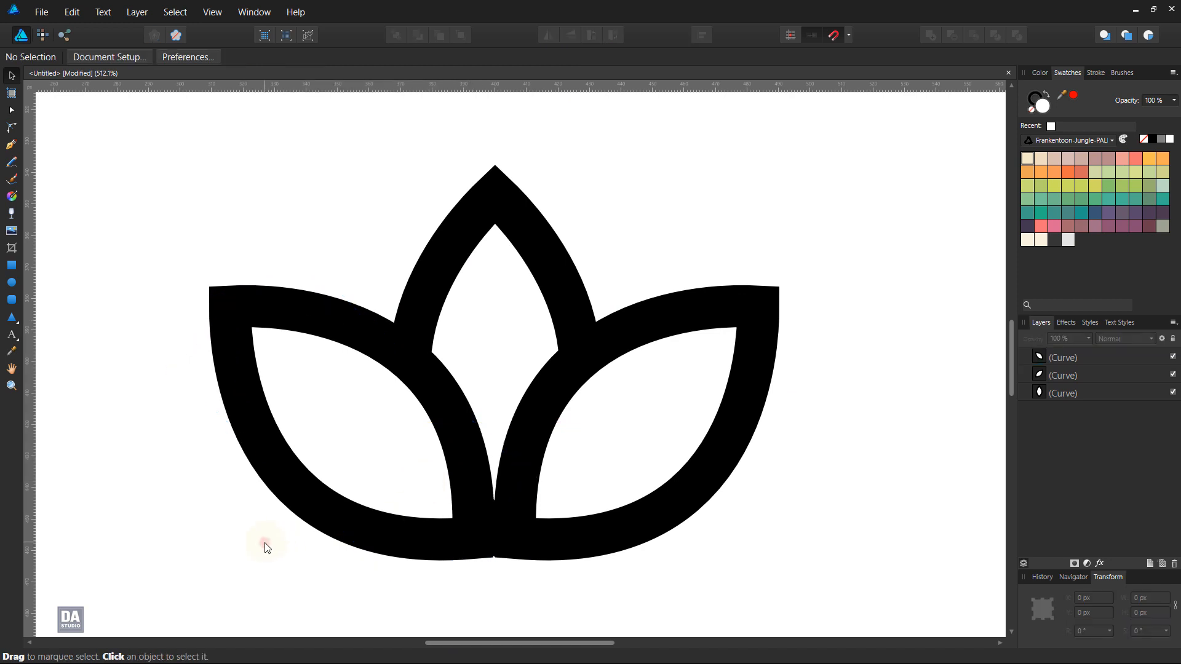
# Nudge the left leaf slightly right so its base tip meets the right leaf's tip on the central axis.
pyautogui.scroll(5, 437, 570)
pyautogui.click(308, 532)
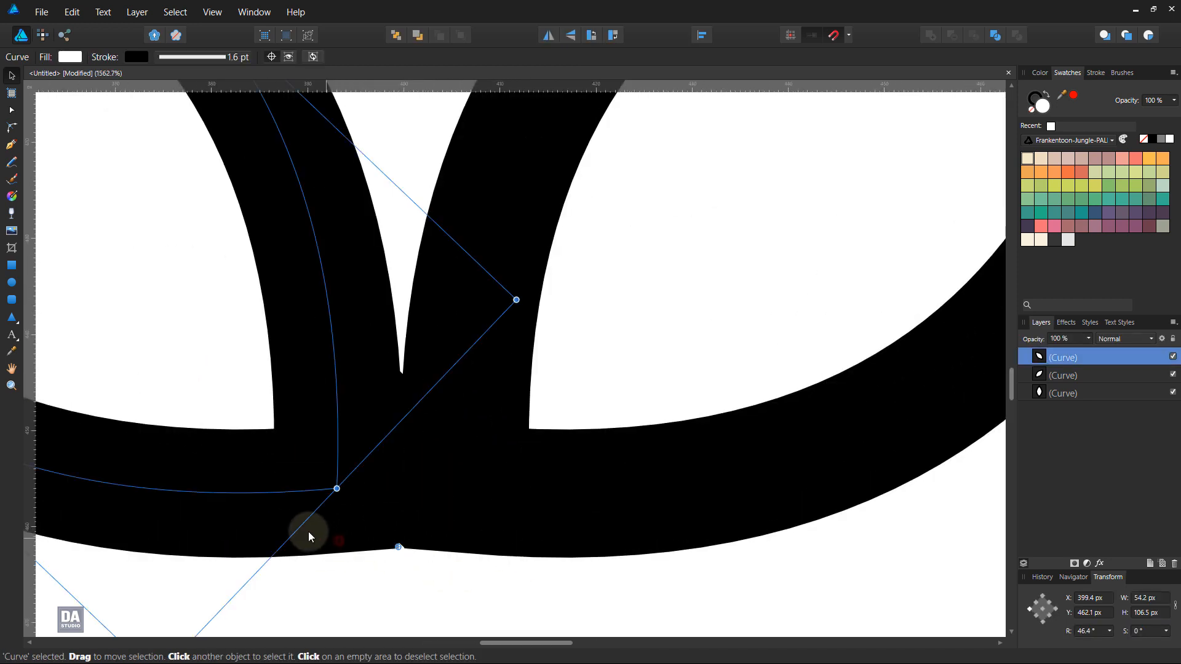
pyautogui.moveTo(309, 532); pyautogui.dragTo(317, 533)
pyautogui.moveTo(234, 438); pyautogui.dragTo(241, 438)
pyautogui.click(363, 558)
pyautogui.click(402, 577)
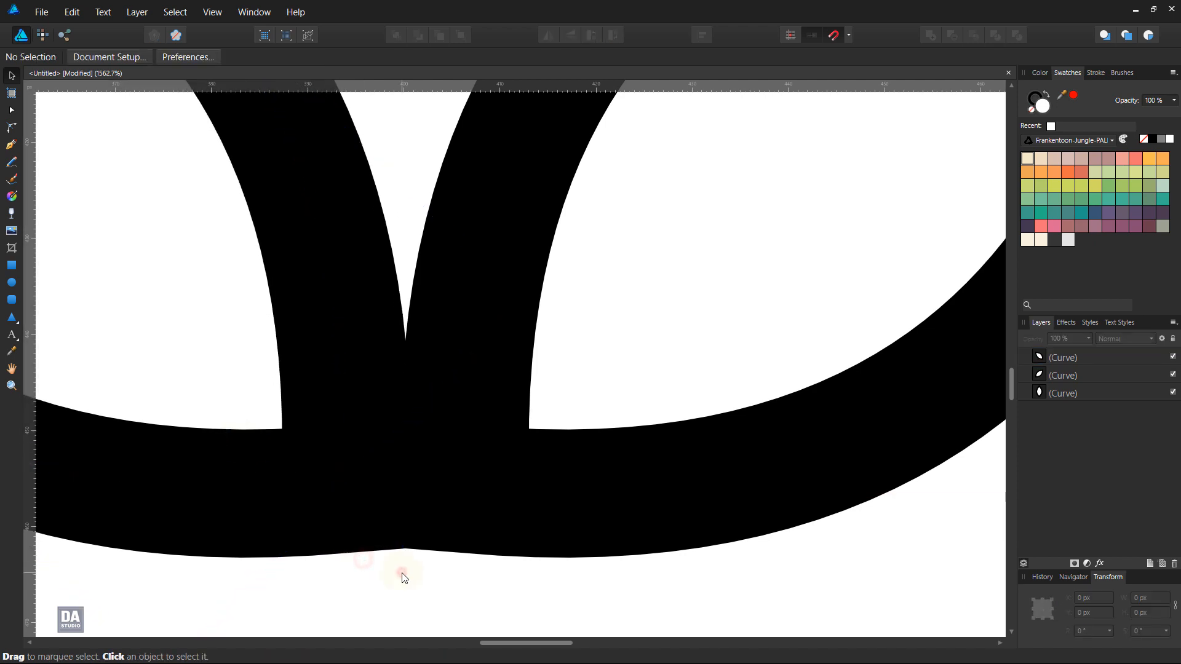
# Draw a closed, tapering half-stem below the leaves with the Pen tool, with a black fill and no stroke.
pyautogui.scroll(-8, 402, 577)
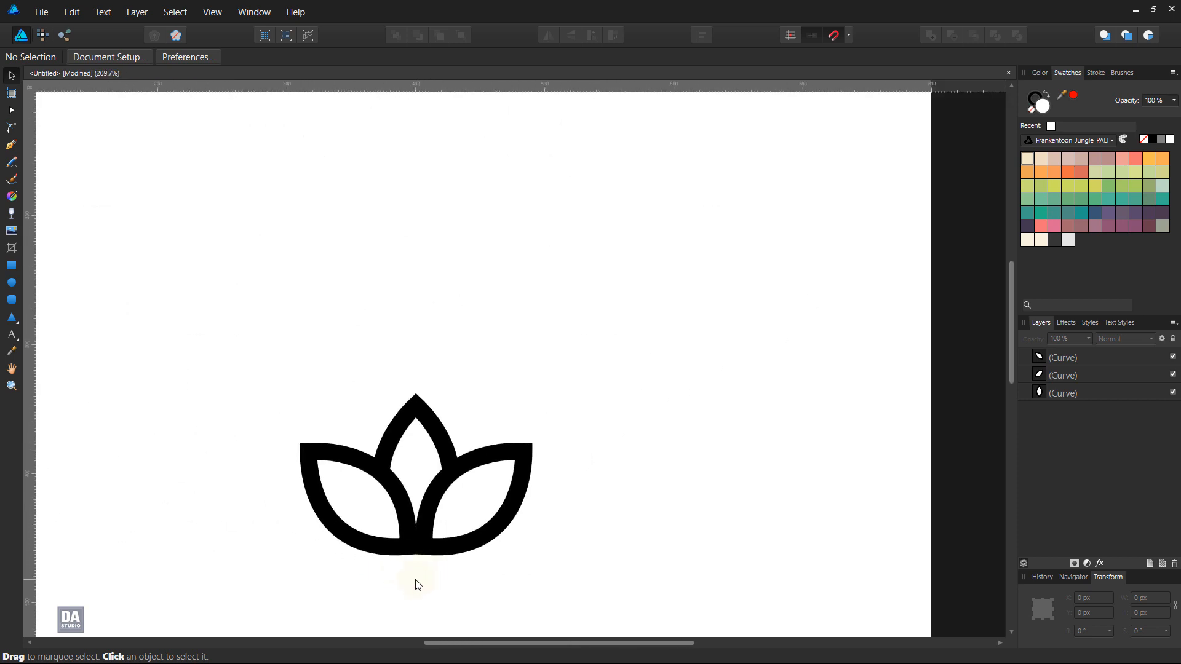
pyautogui.scroll(5, 417, 584)
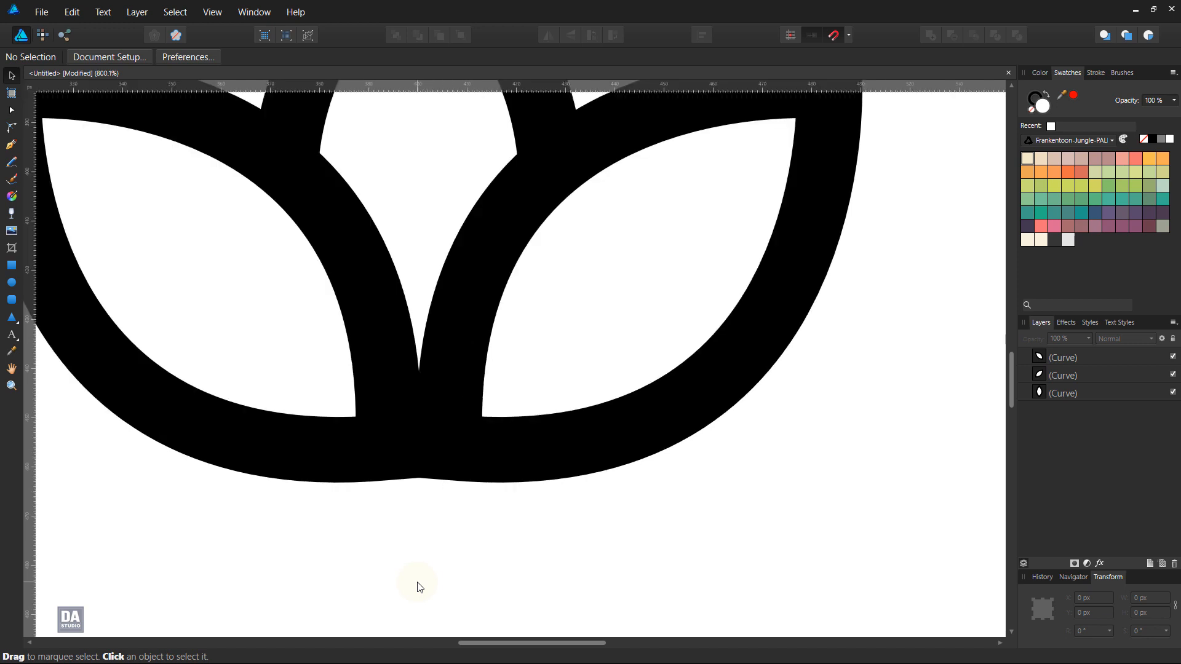
pyautogui.moveTo(477, 572); pyautogui.dragTo(511, 398)
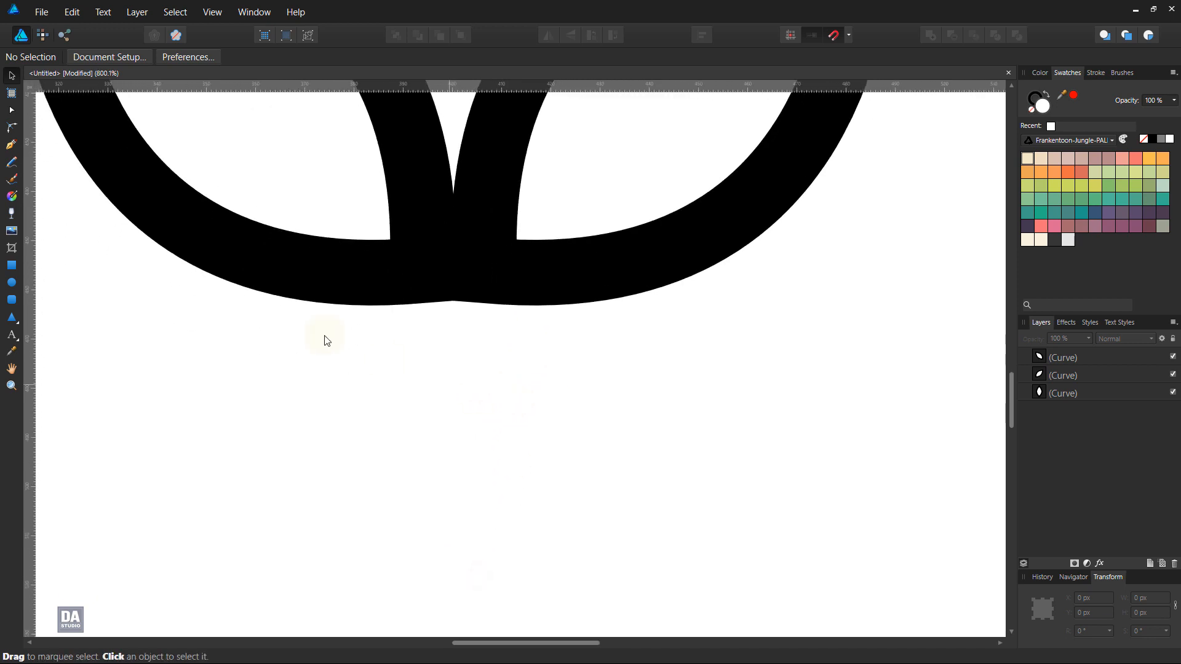
pyautogui.click(11, 144)
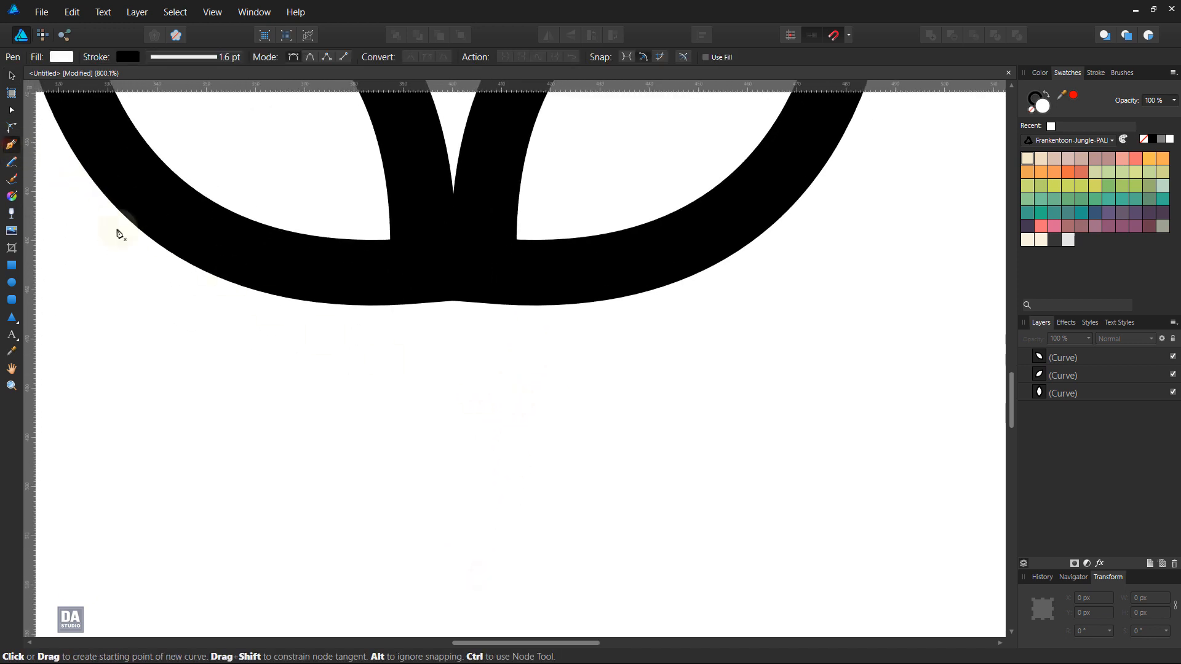
pyautogui.click(392, 241)
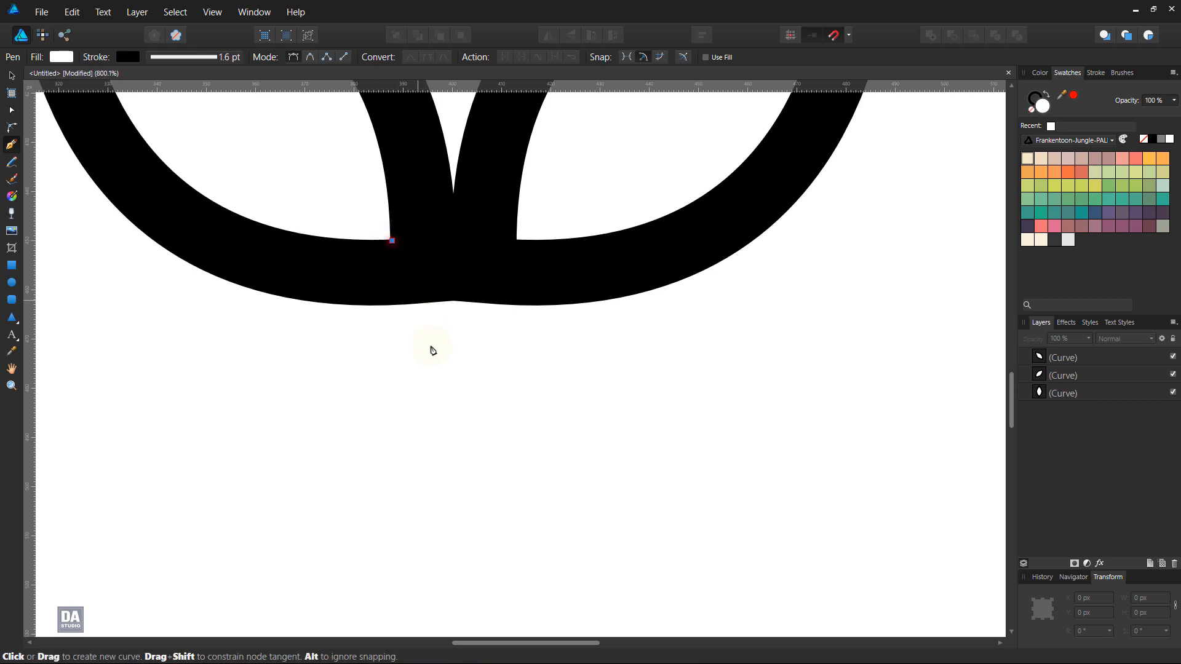
pyautogui.click(435, 427)
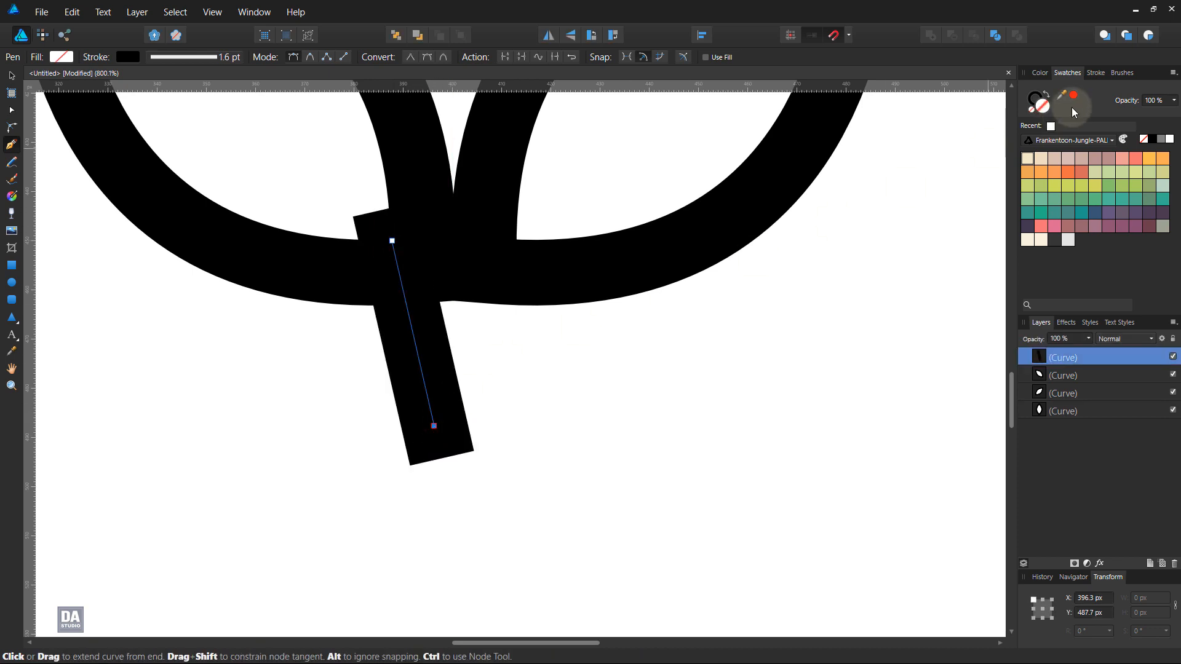
pyautogui.click(1047, 93)
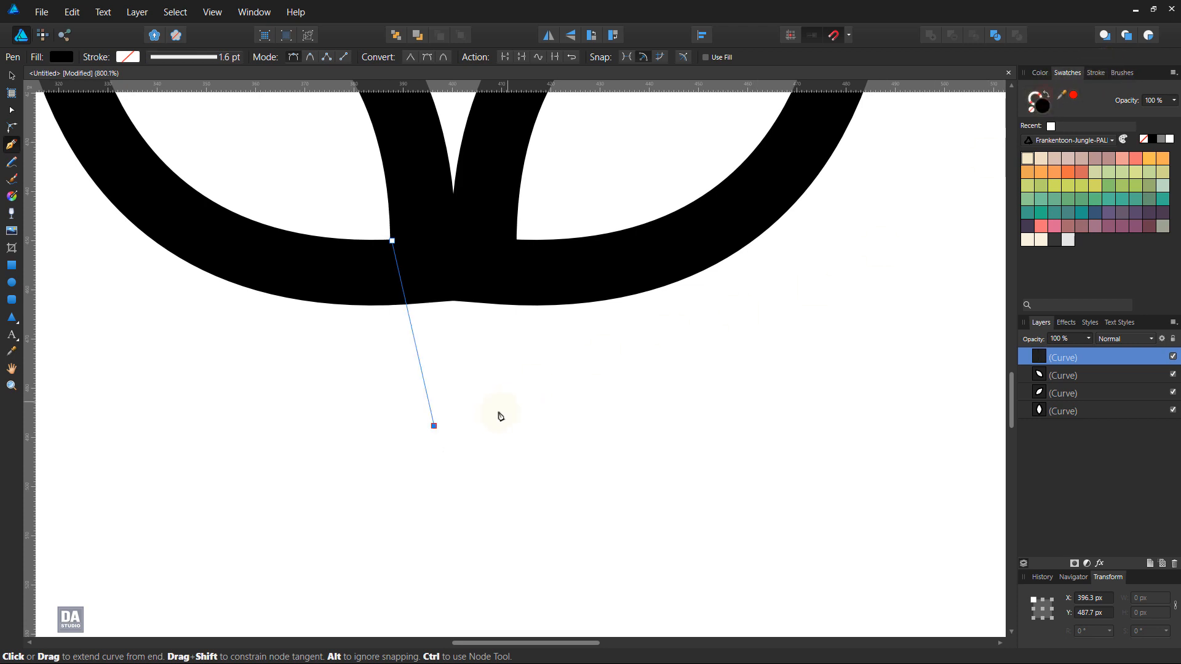
pyautogui.click(436, 426)
pyautogui.click(462, 427)
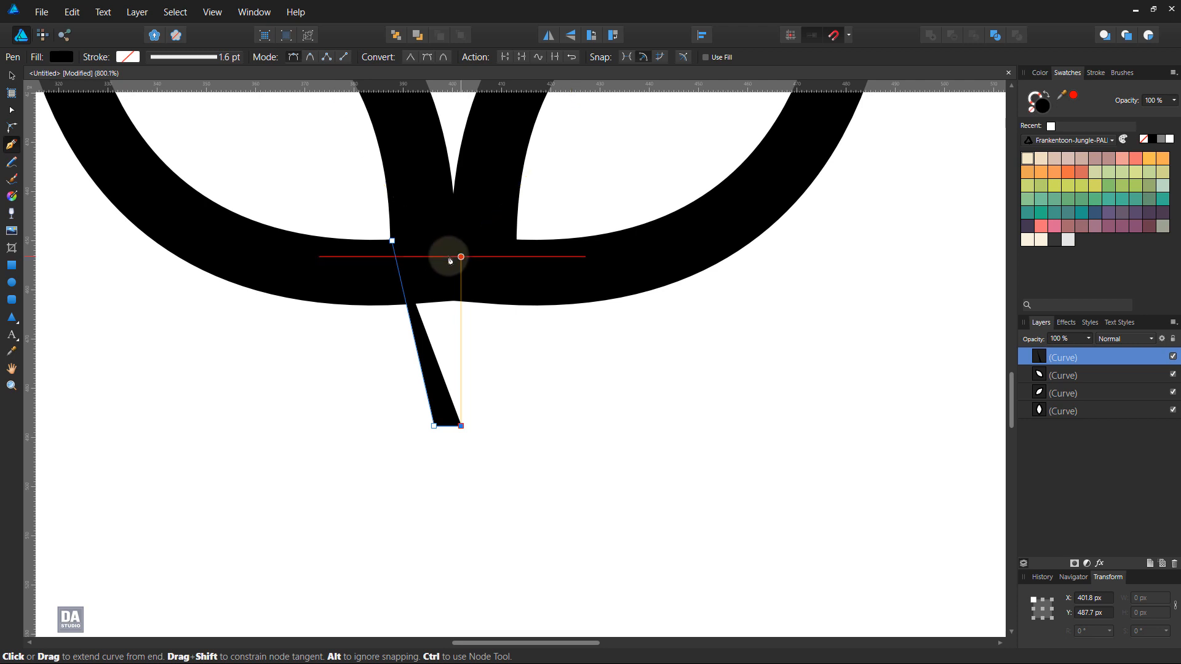
pyautogui.click(450, 260)
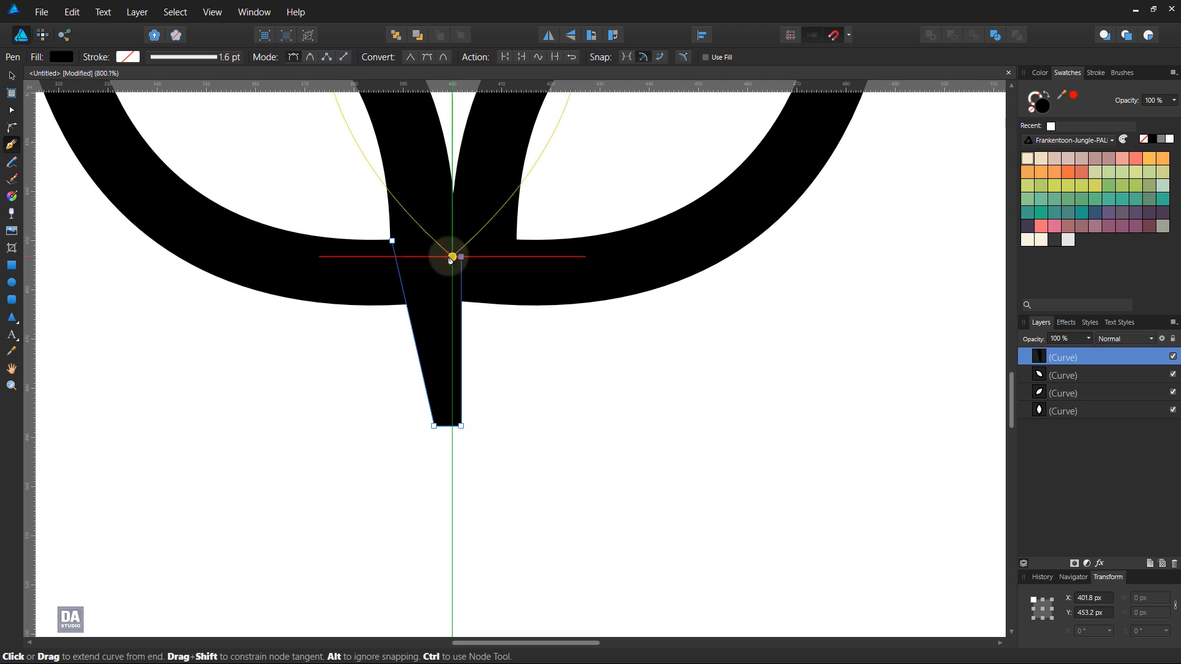
pyautogui.click(393, 241)
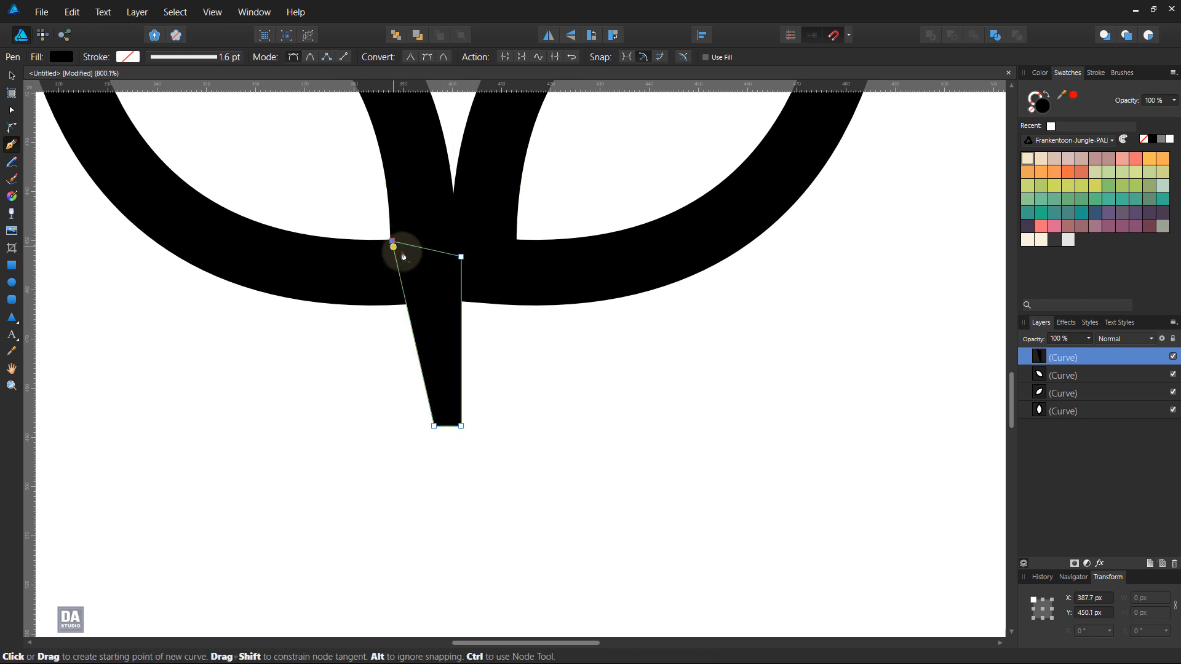
# Duplicate the half-stem, flip the copy horizontally and set it flush against the right edge of the first half.
pyautogui.hotkey('ctrl', 'j')
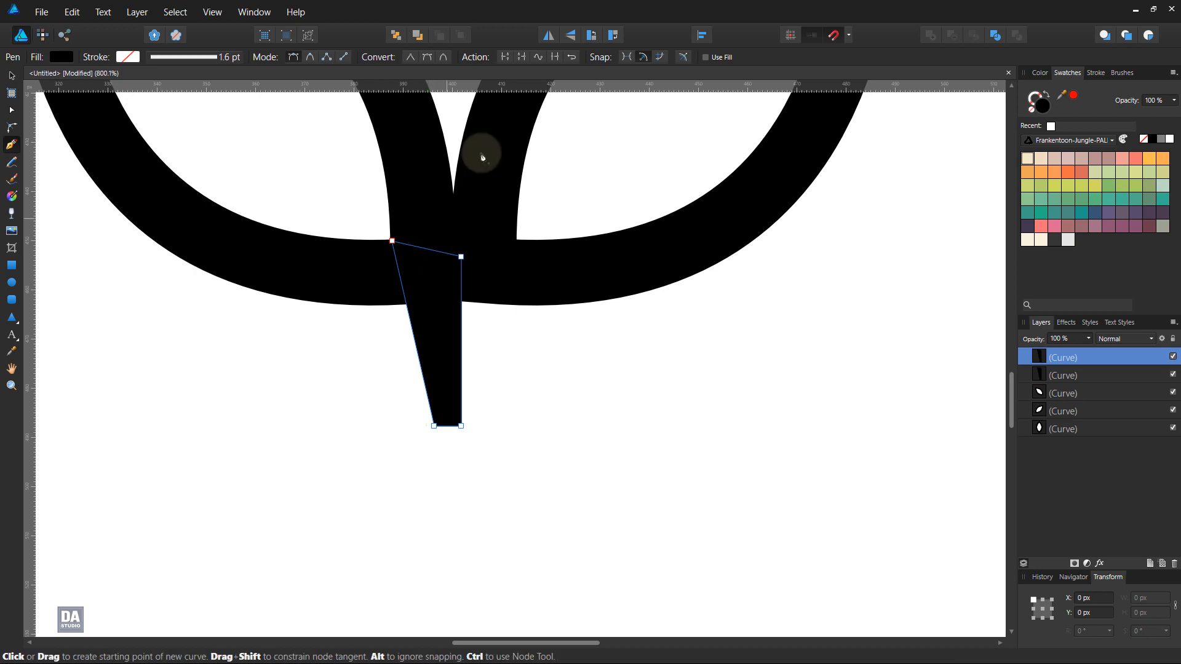
pyautogui.click(549, 36)
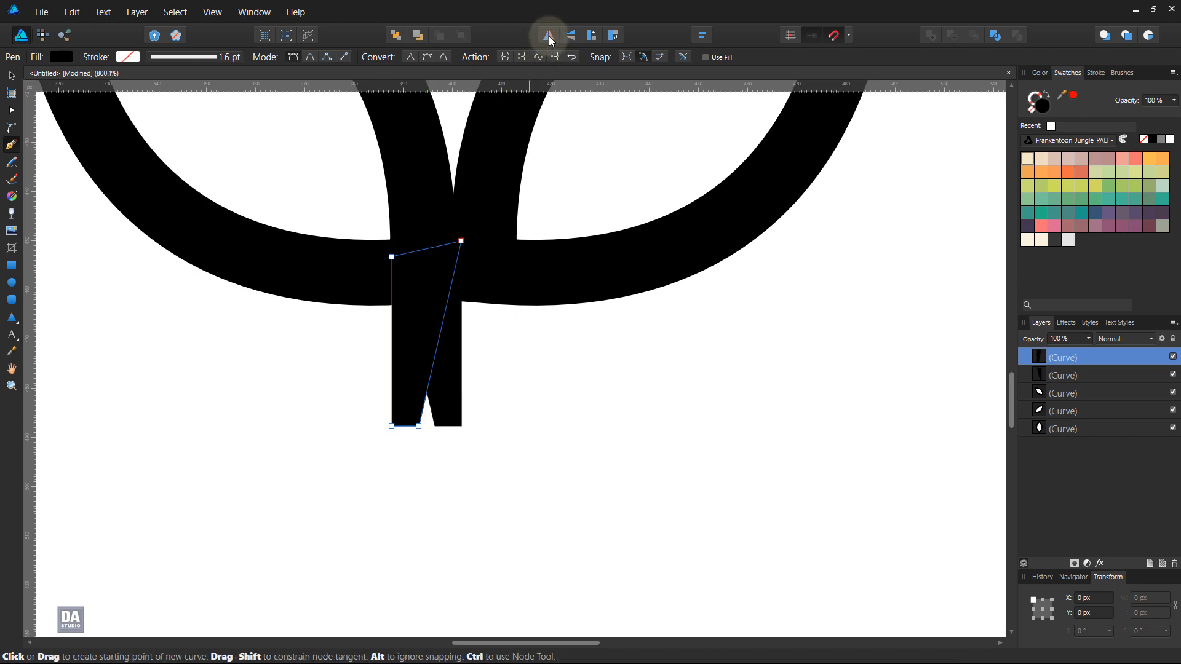
pyautogui.press('v')
pyautogui.moveTo(422, 306); pyautogui.dragTo(491, 315)
pyautogui.click(556, 343)
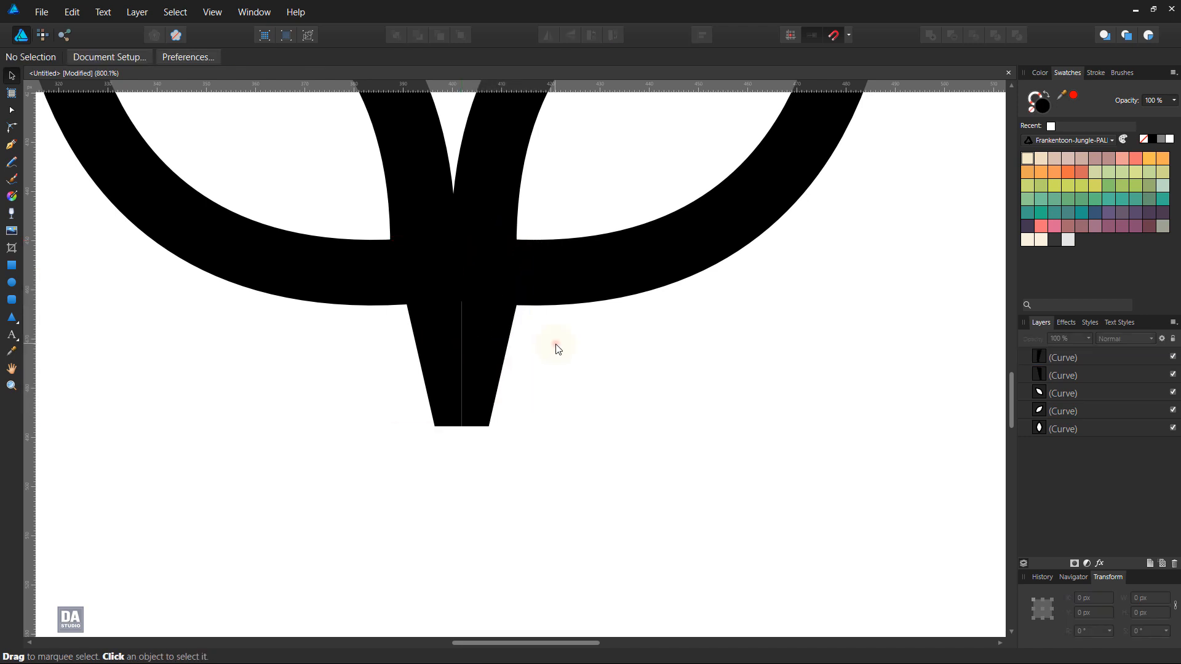
# Centre both stem halves under the leaves at X 400 px and merge them into one shape.
pyautogui.click(435, 355)
pyautogui.keyDown('shift'); pyautogui.click(496, 351); pyautogui.keyUp('shift')
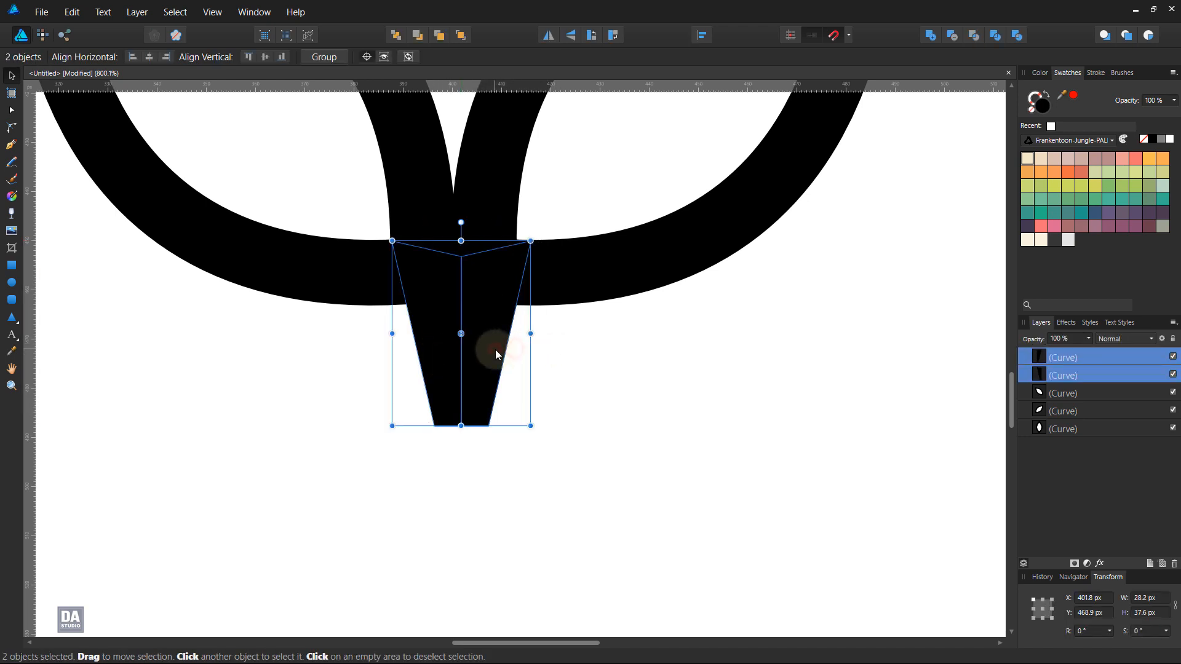
pyautogui.moveTo(498, 355); pyautogui.dragTo(490, 355)
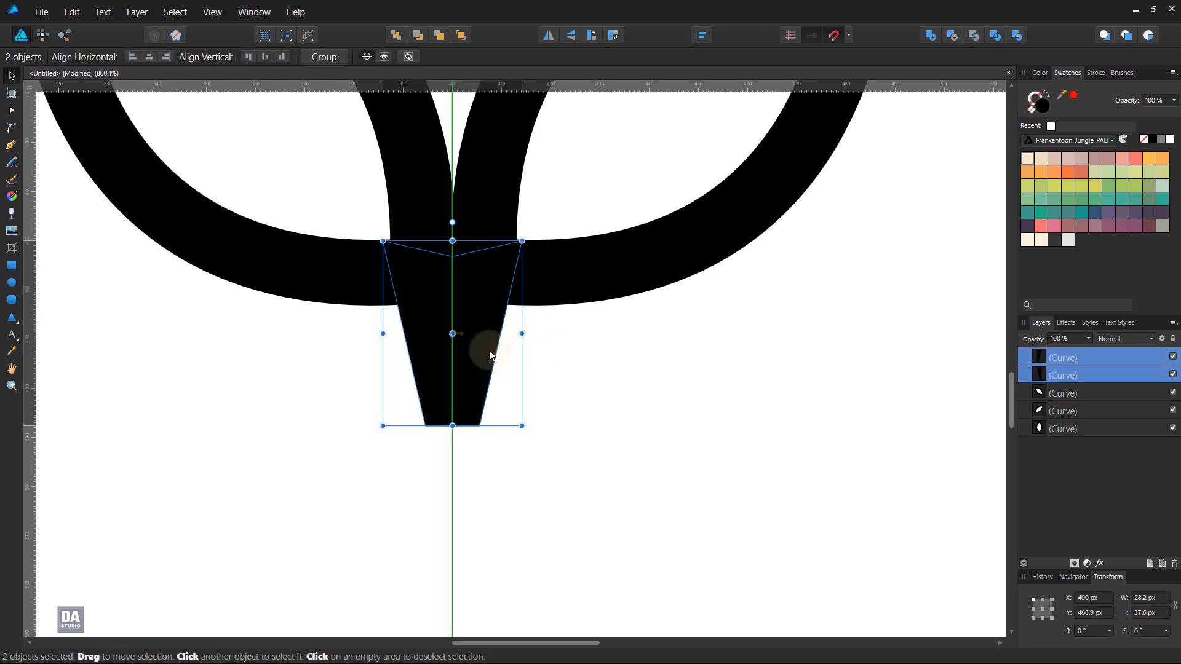
pyautogui.click(930, 35)
# Narrow the stem to 25 px wide about its centre and round its two bottom corners with an 11.9 px radius.
pyautogui.moveTo(523, 335); pyautogui.dragTo(516, 337)
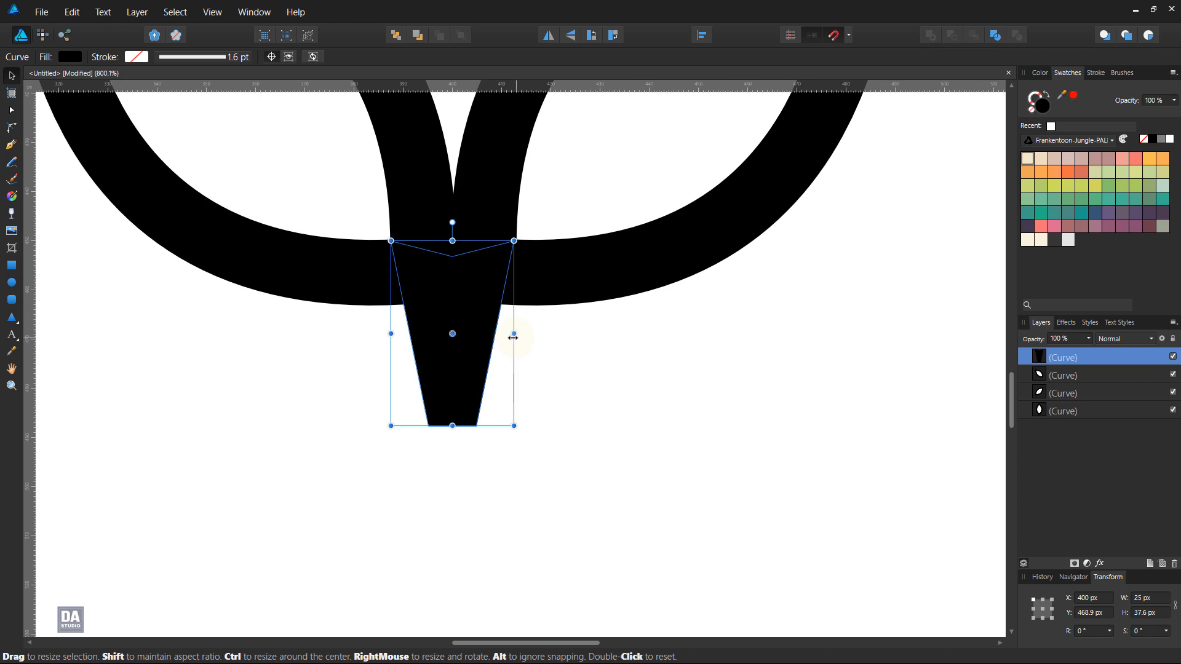
pyautogui.click(11, 127)
pyautogui.moveTo(413, 454); pyautogui.dragTo(438, 307)
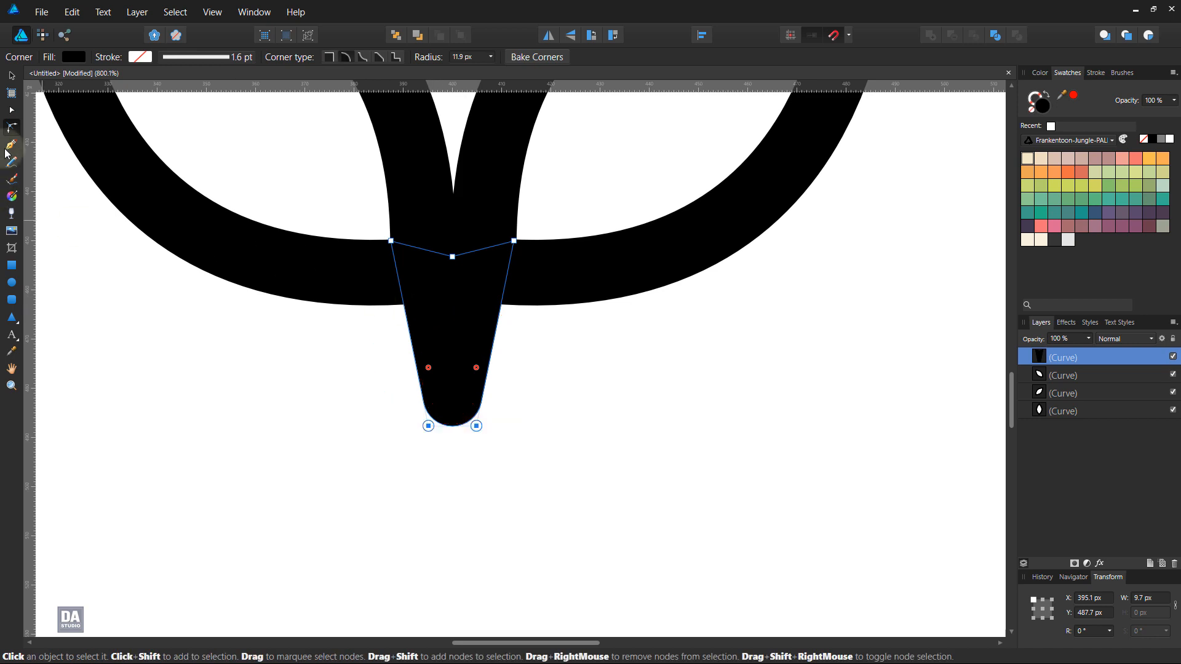
pyautogui.click(12, 74)
pyautogui.click(289, 435)
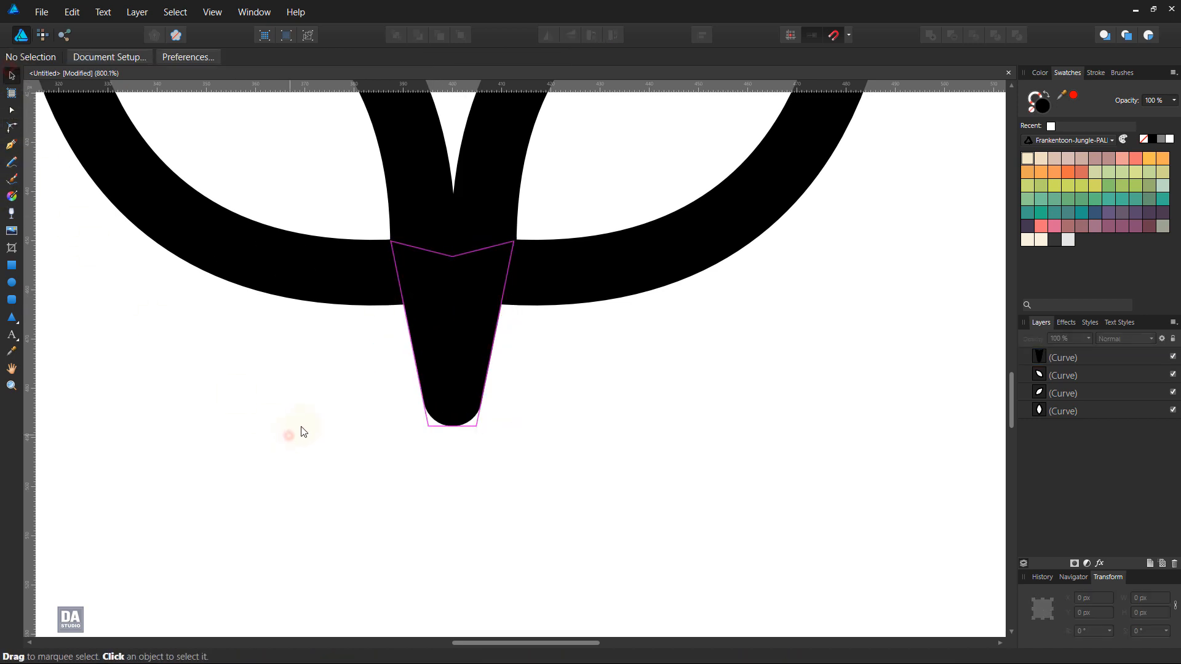
# Group the three leaves and the stem, and centre the group on the page at X 400 px, Y 400 px.
pyautogui.hotkey('ctrl', '0')
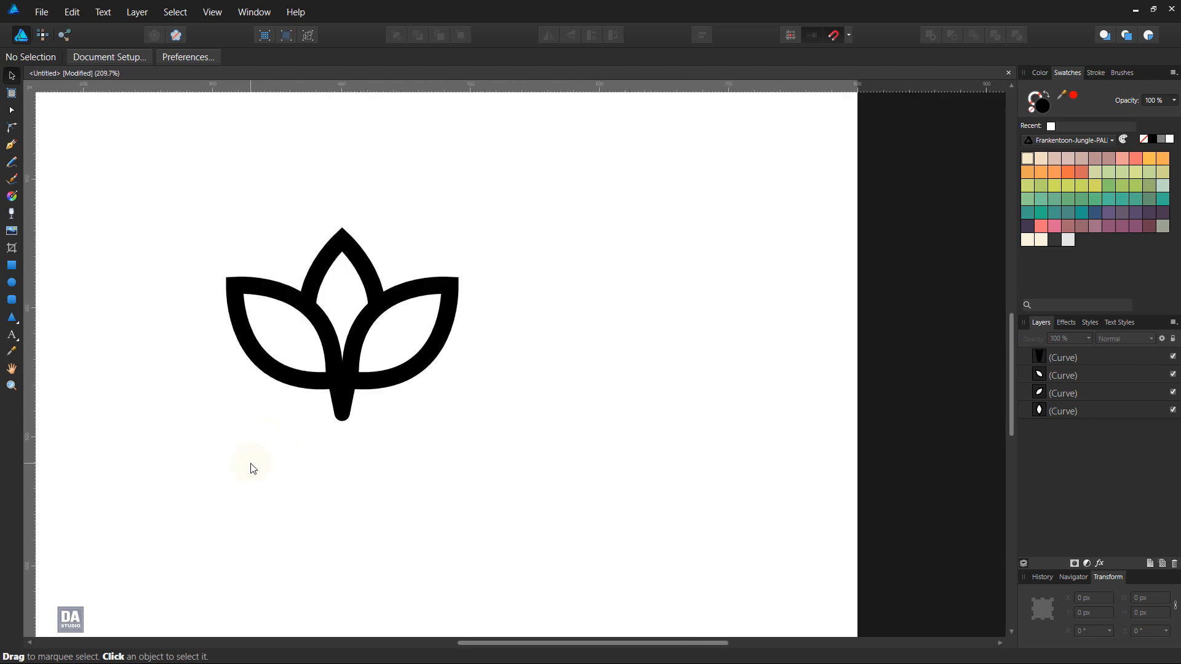
pyautogui.hotkey('ctrl', '0')
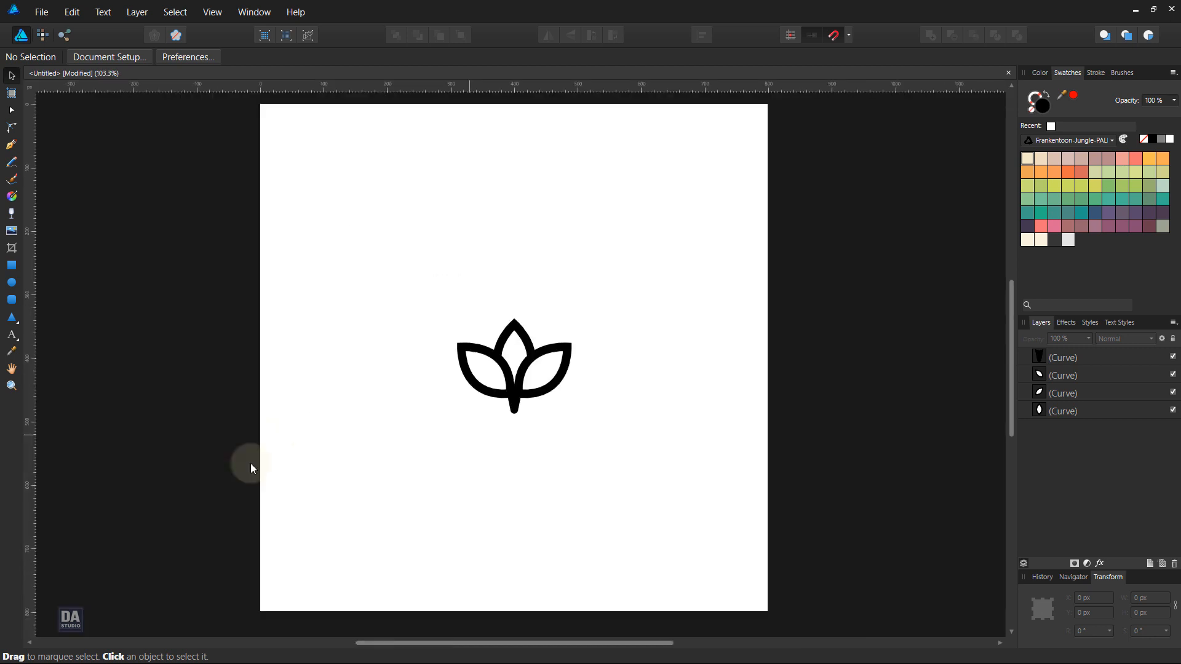
pyautogui.moveTo(431, 276); pyautogui.dragTo(618, 480)
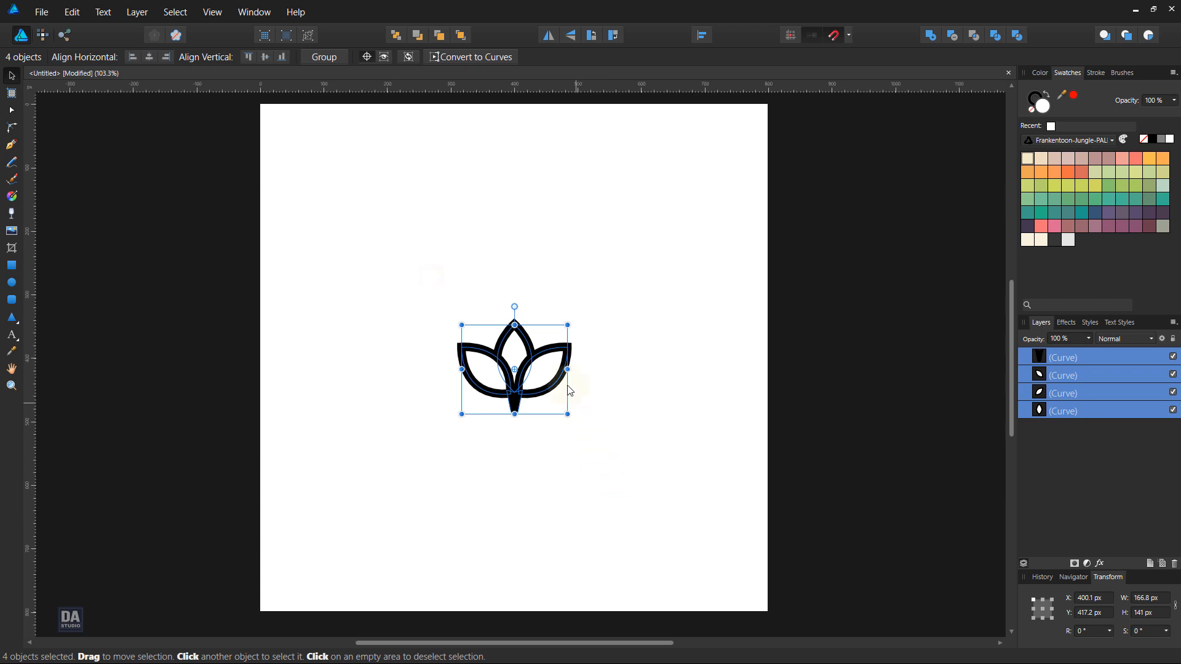
pyautogui.rightClick(560, 368)
pyautogui.click(444, 122)
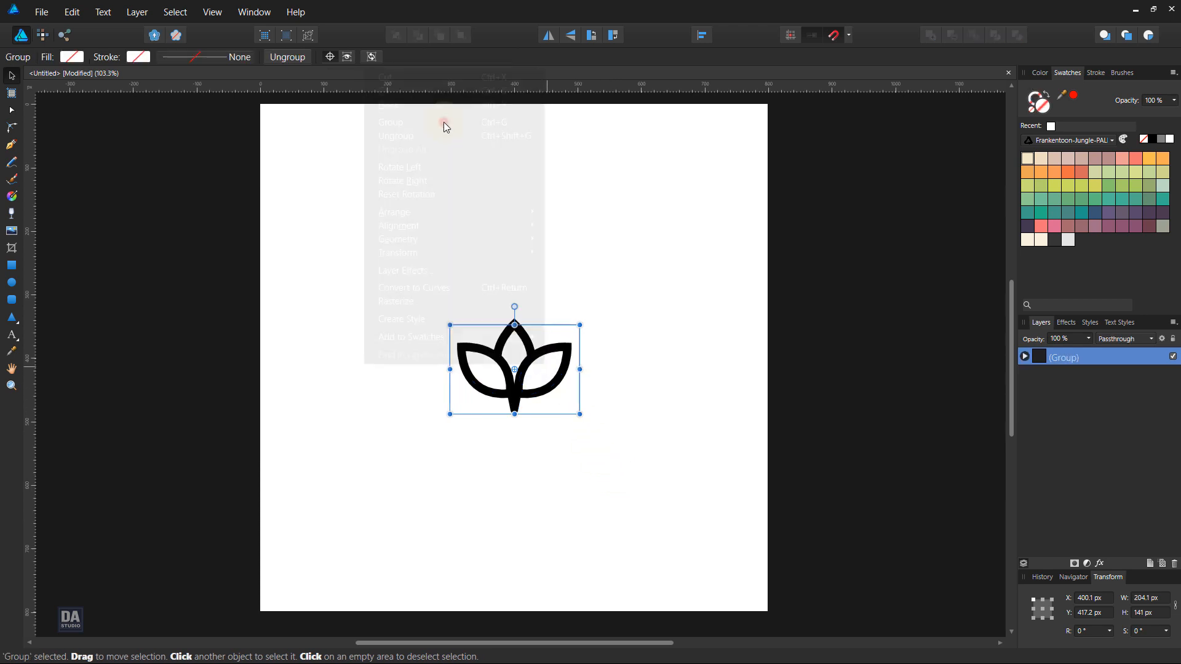
pyautogui.click(703, 39)
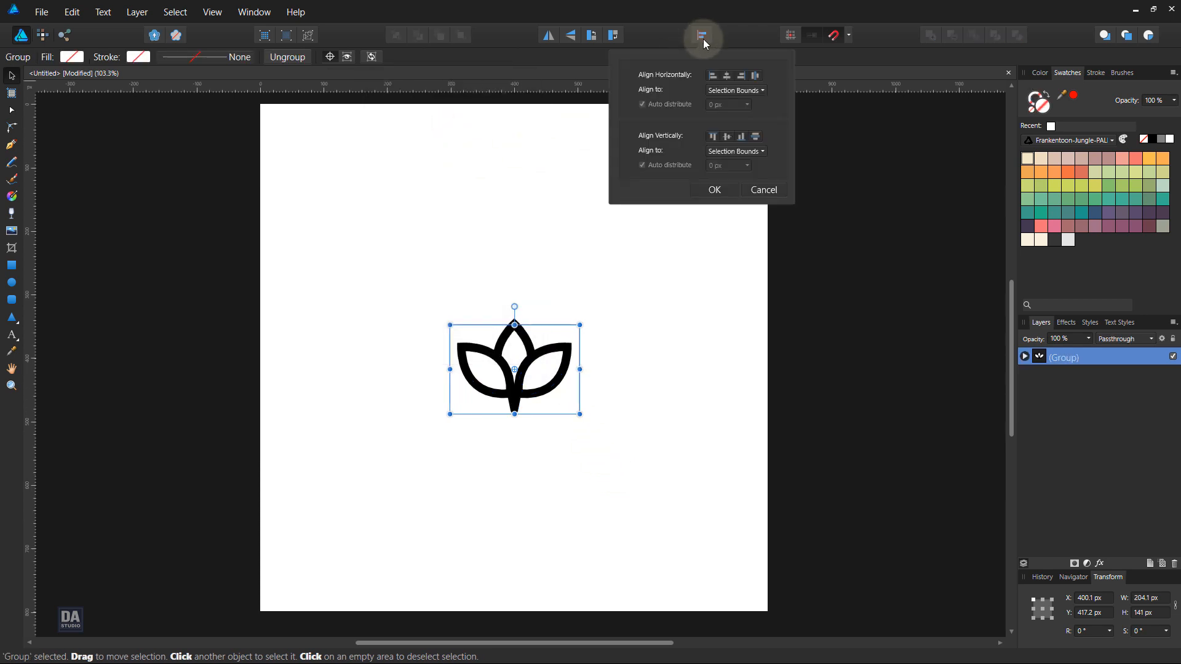
pyautogui.click(727, 137)
pyautogui.click(719, 189)
pyautogui.click(670, 364)
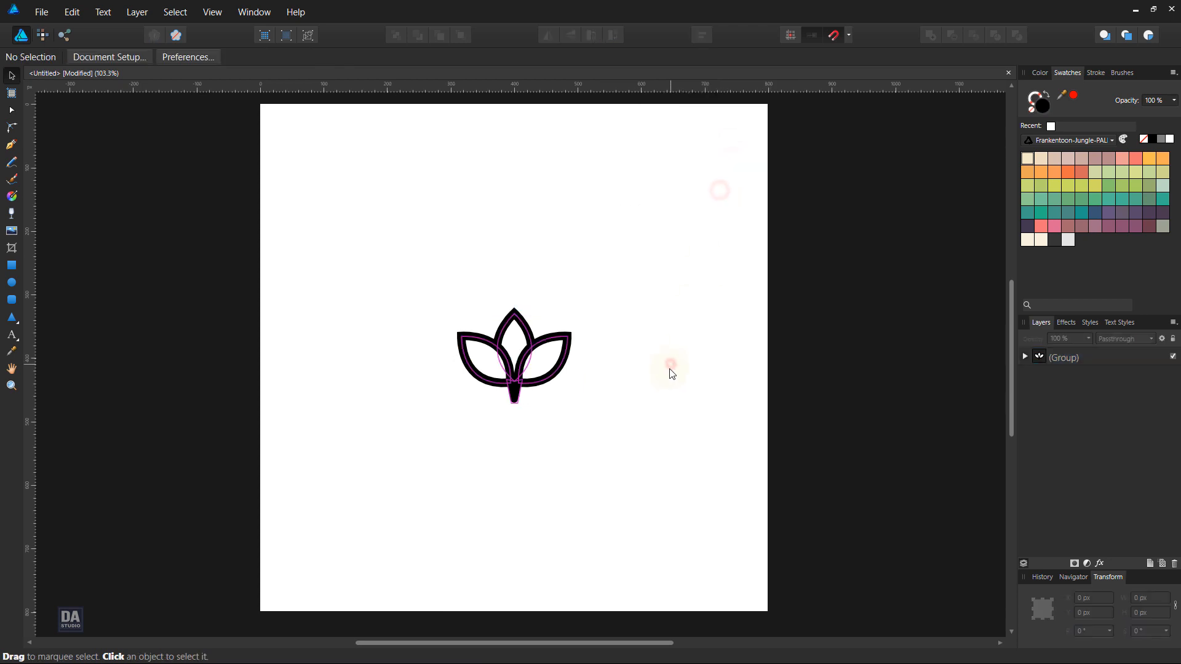
# Enable stroke scaling with the object and enlarge the logo group about its centre to about 301 × 208 px.
pyautogui.click(544, 372)
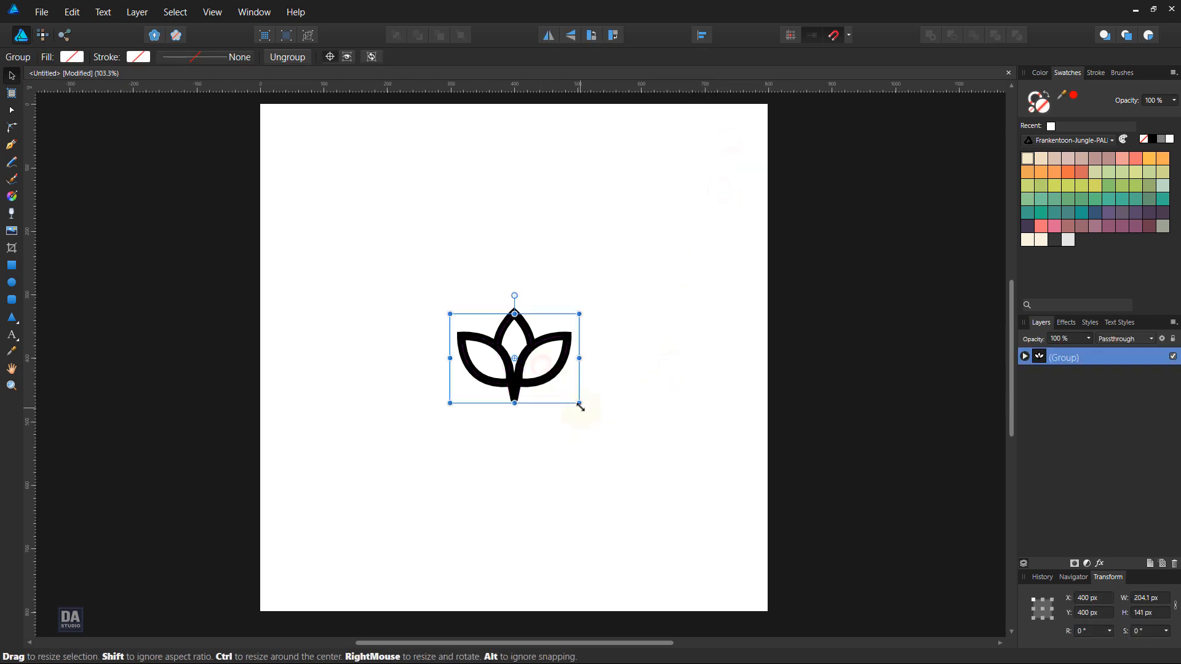
pyautogui.moveTo(580, 406); pyautogui.dragTo(592, 413)
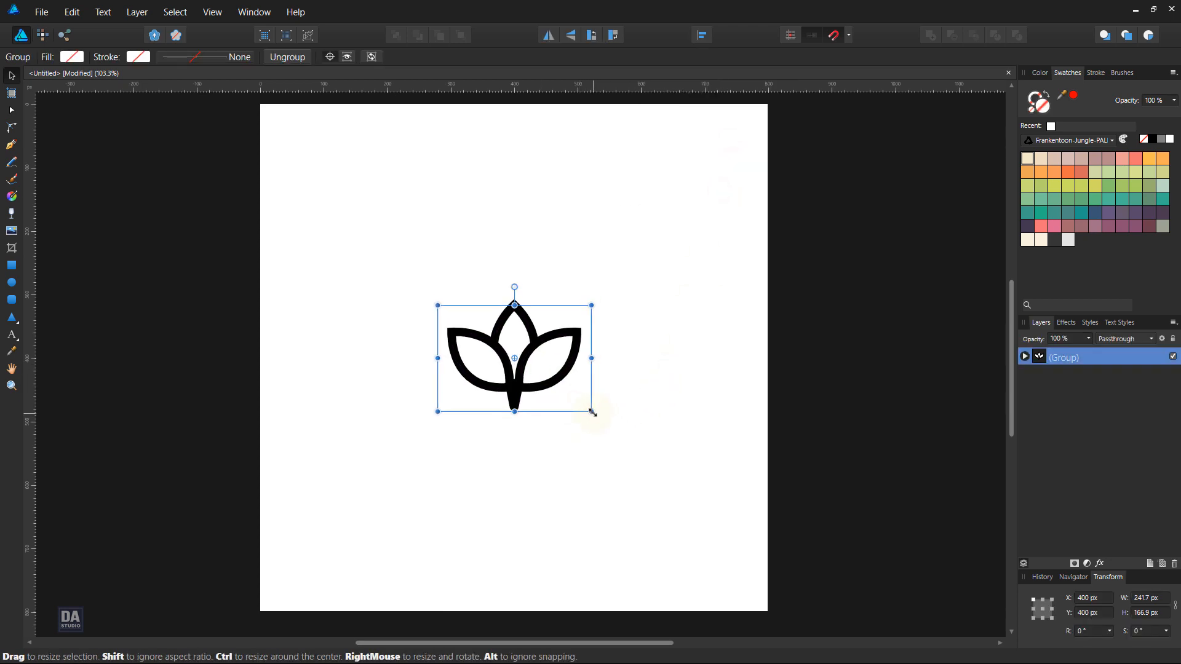
pyautogui.hotkey('ctrl', 'z')
pyautogui.click(1095, 73)
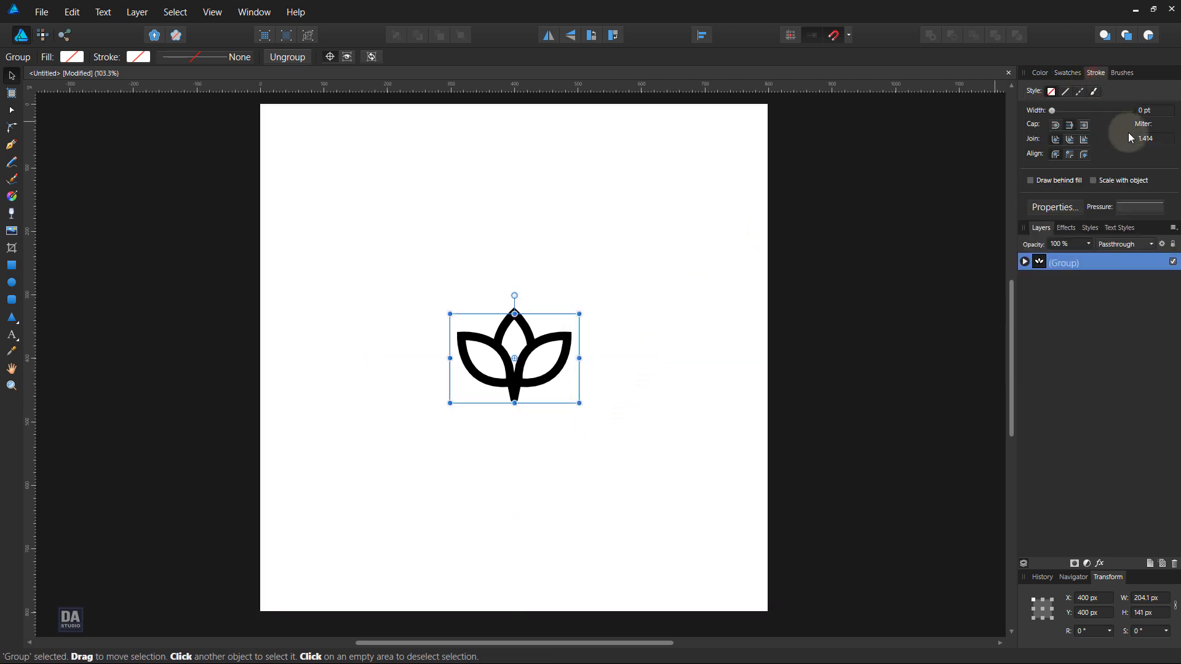
pyautogui.click(1130, 183)
pyautogui.moveTo(579, 403); pyautogui.dragTo(611, 424)
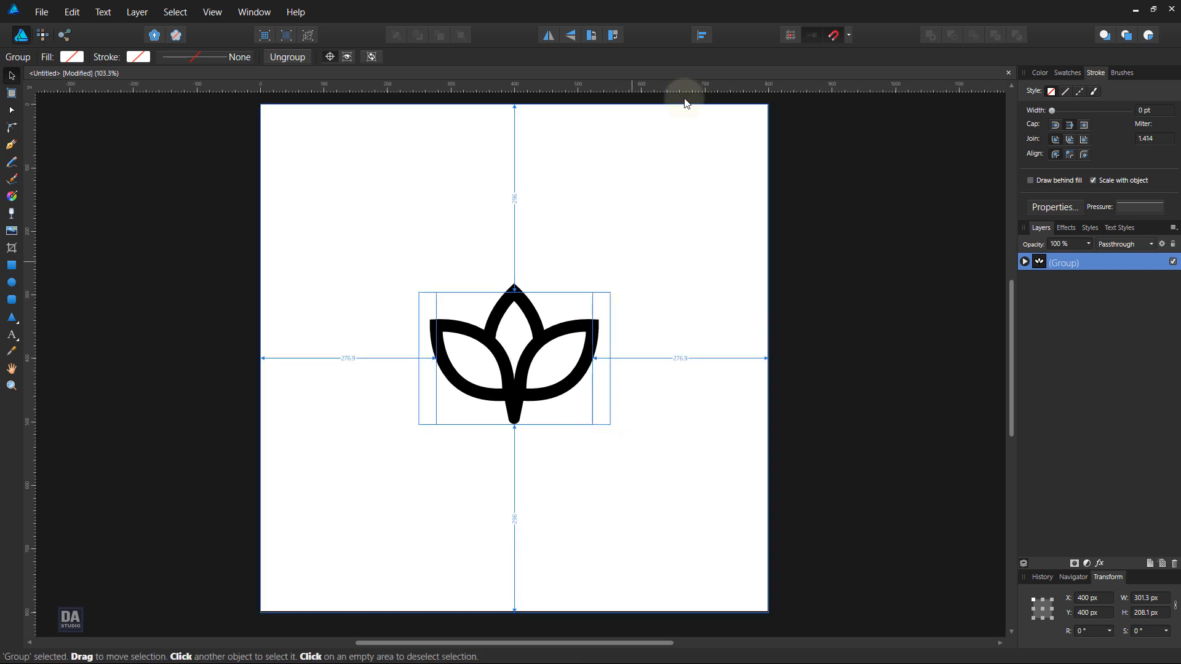
# Align the enlarged logo group to the page centre, and move it straight up to about Y 381 px.
pyautogui.click(700, 36)
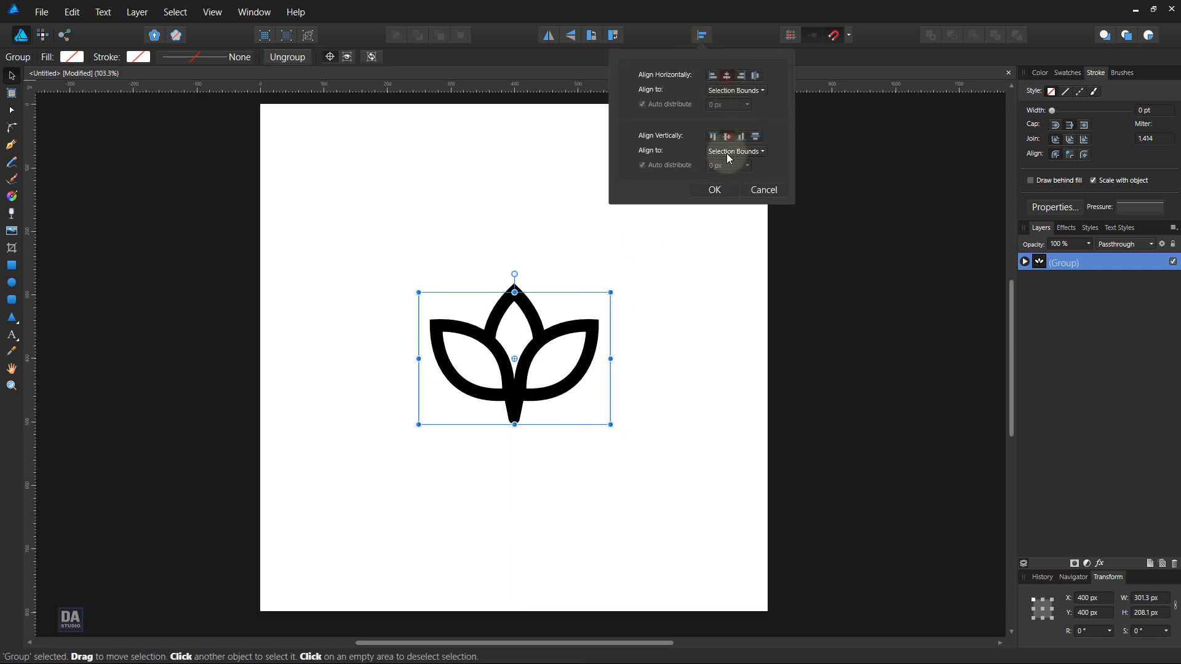
pyautogui.click(729, 136)
pyautogui.click(726, 192)
pyautogui.moveTo(560, 360); pyautogui.dragTo(548, 343)
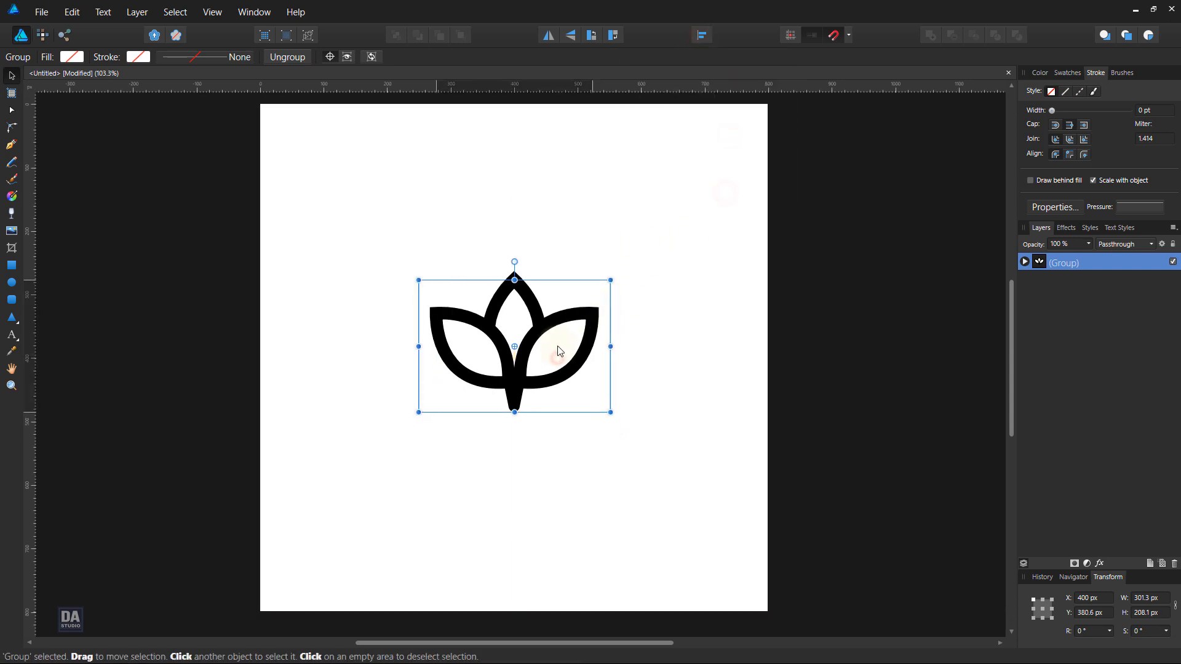
pyautogui.click(545, 479)
# Add the art text "FLOWERS" below the stem.
pyautogui.press('t')
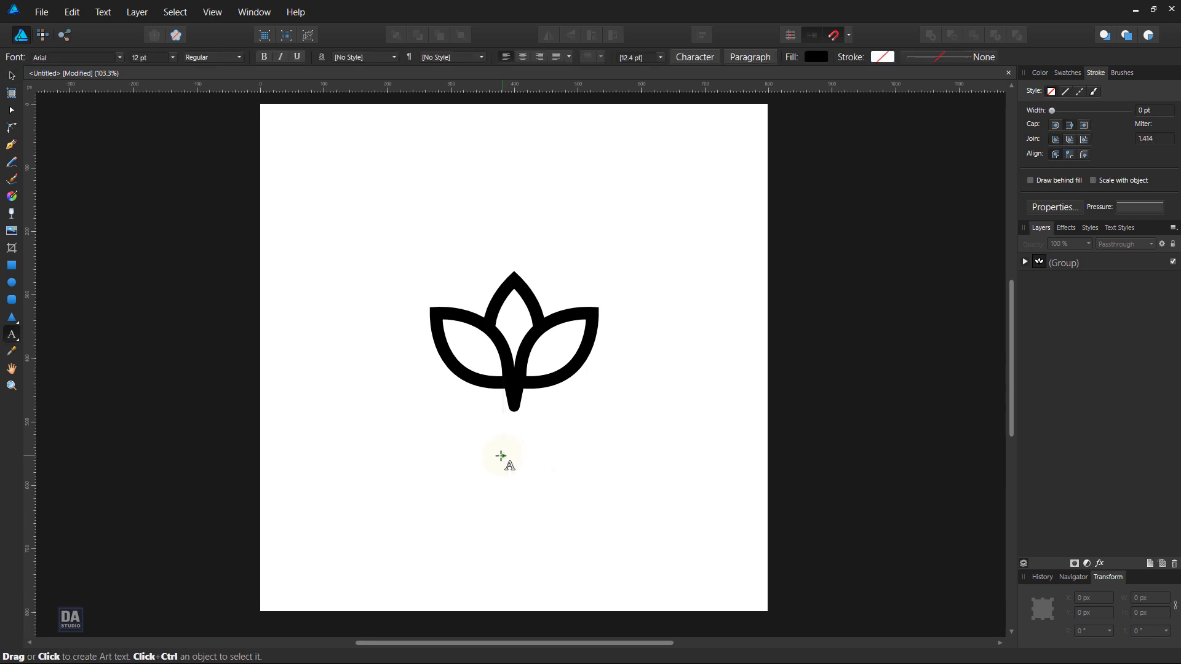
pyautogui.click(510, 463)
pyautogui.write('FLOWER')
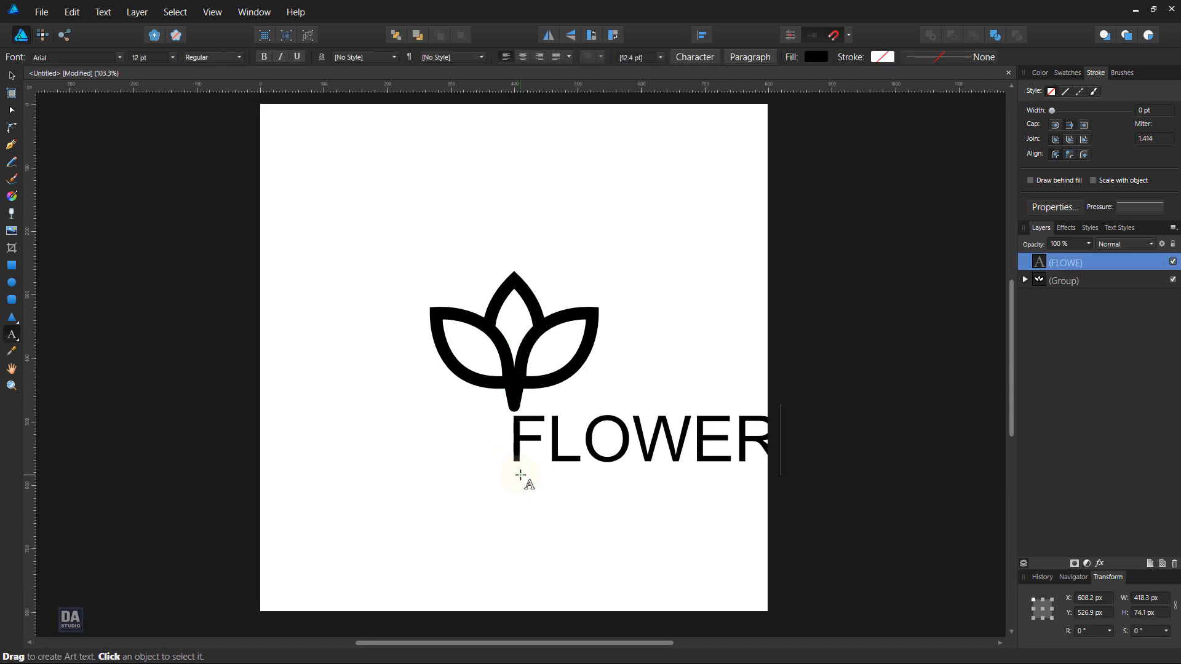
pyautogui.press('Escape')
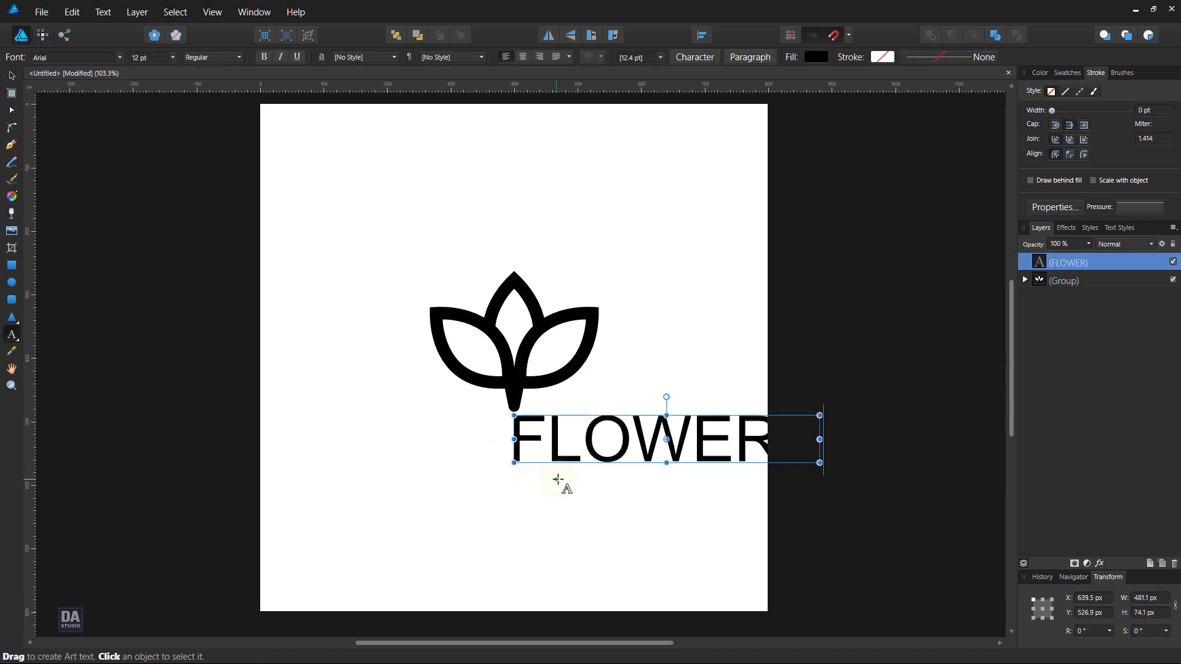
# Scale the FLOWERS text down to about 305 px wide, centre-align it, and centre it horizontally on the page.
pyautogui.press('v')
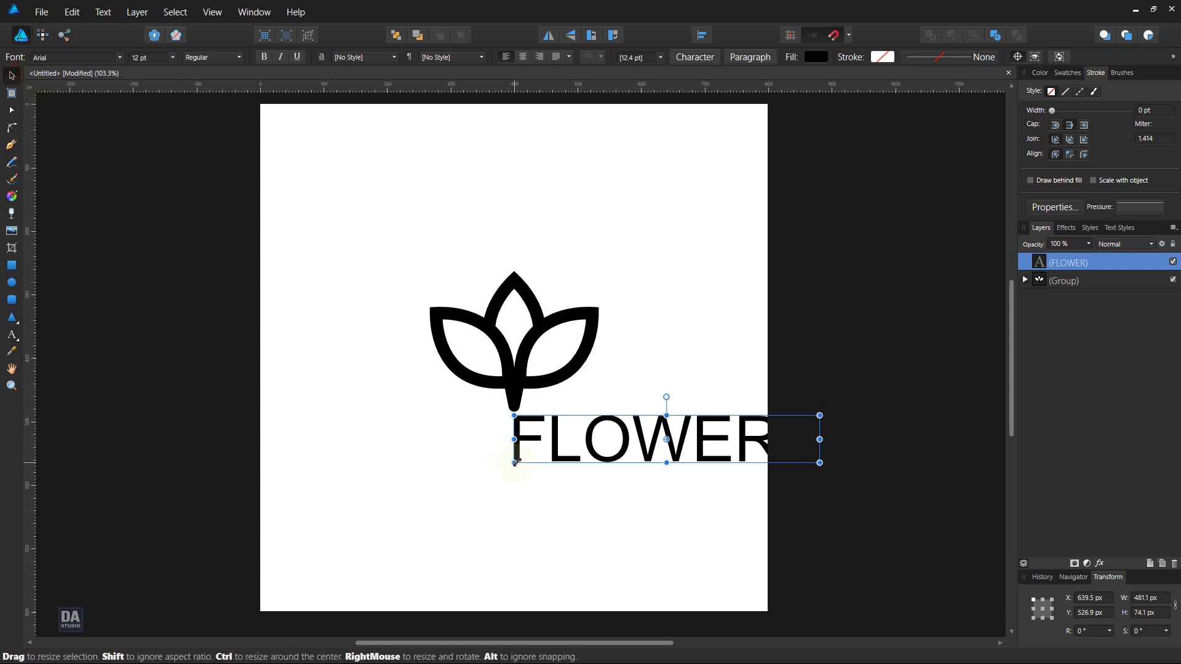
pyautogui.moveTo(513, 462); pyautogui.dragTo(625, 445)
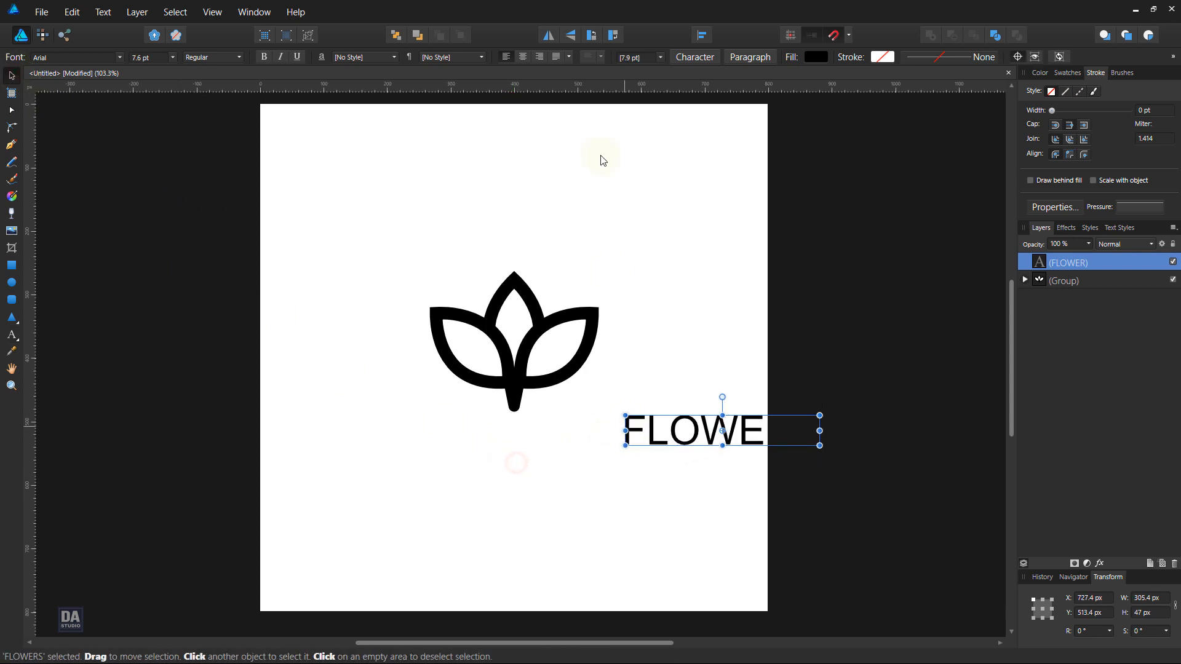
pyautogui.click(527, 59)
pyautogui.click(707, 37)
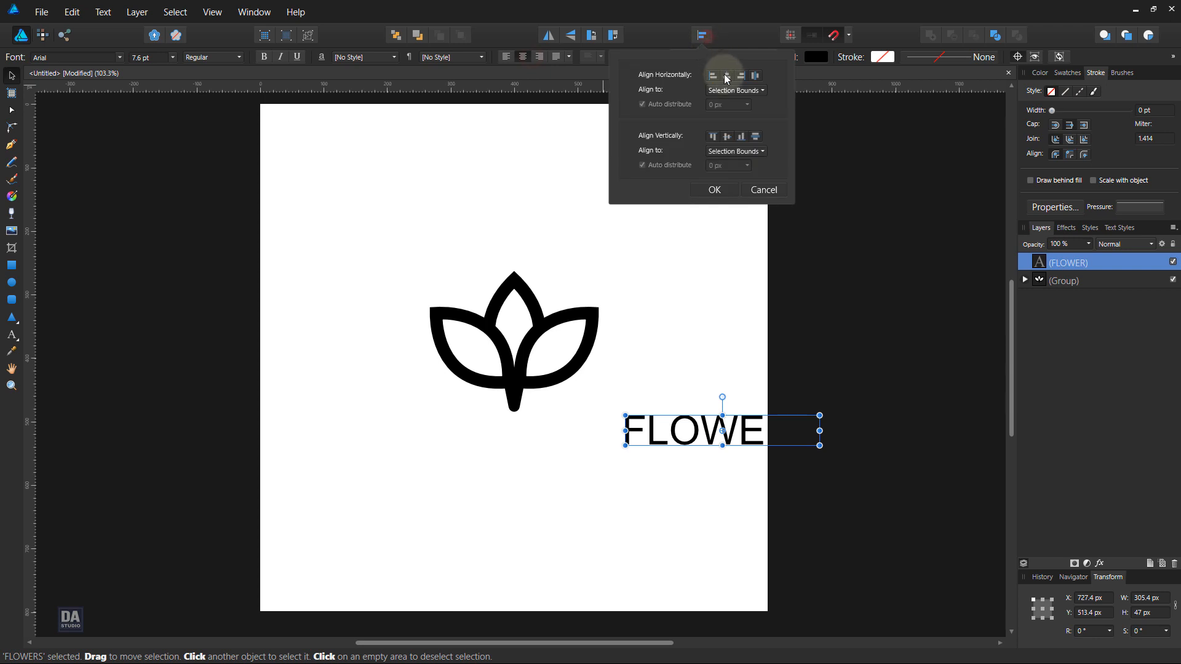
pyautogui.click(726, 75)
pyautogui.click(720, 190)
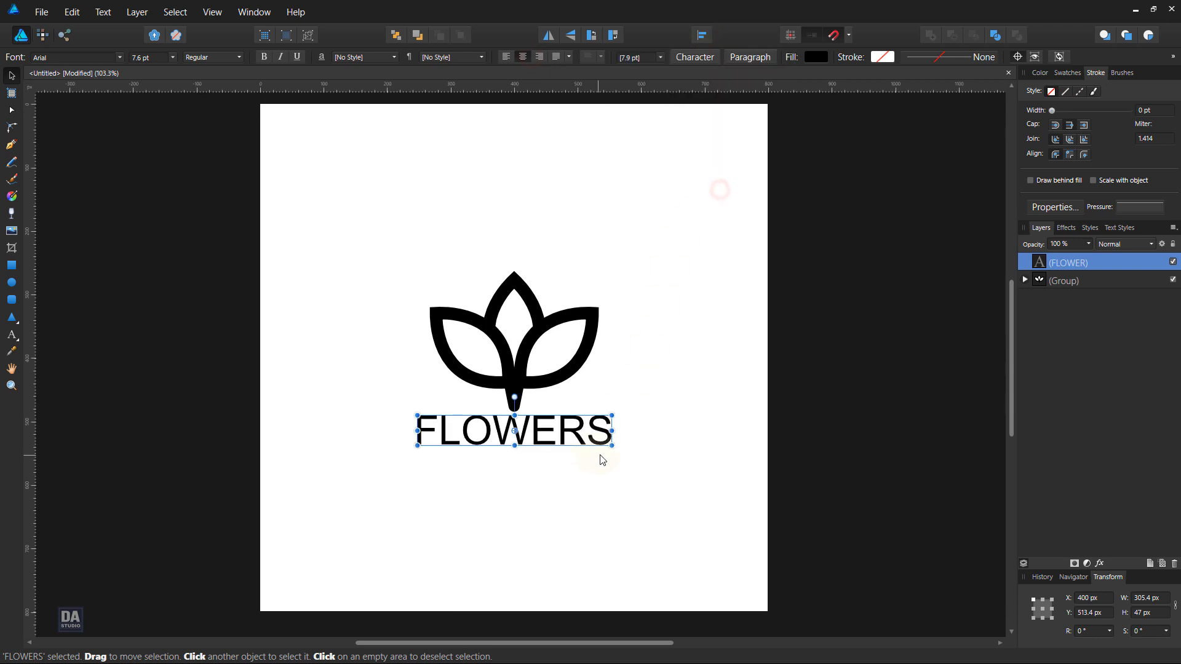
# Set the FLOWERS text to 5 pt in the Assassin$ font.
pyautogui.scroll(-3, 161, 59)
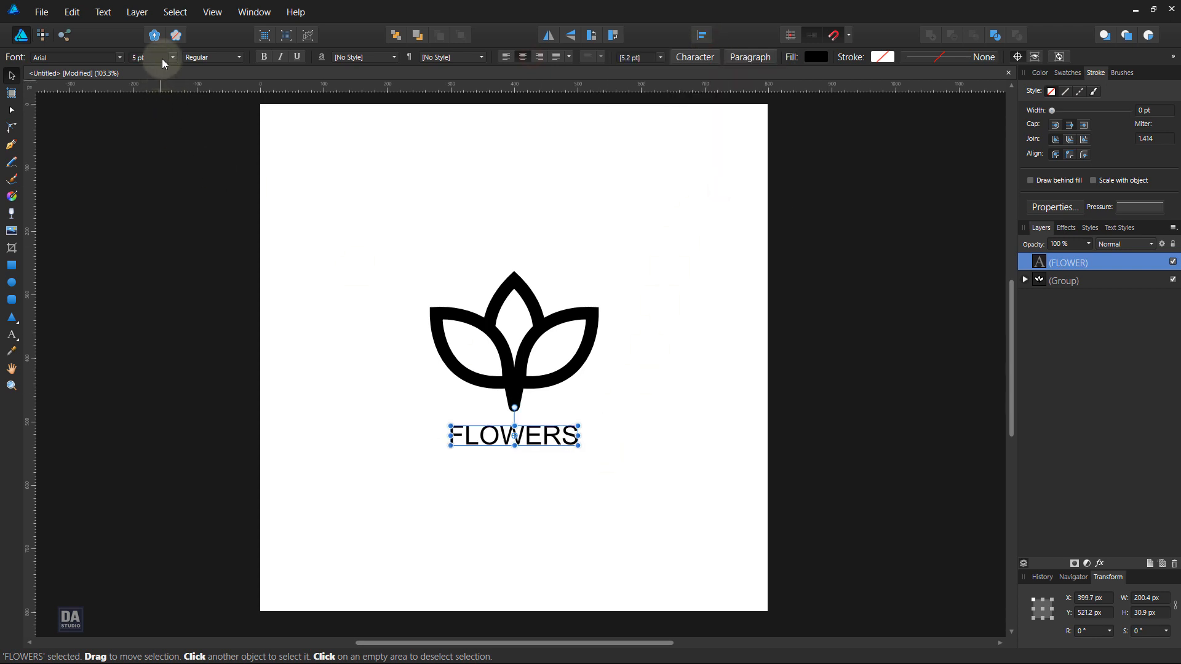
pyautogui.click(707, 59)
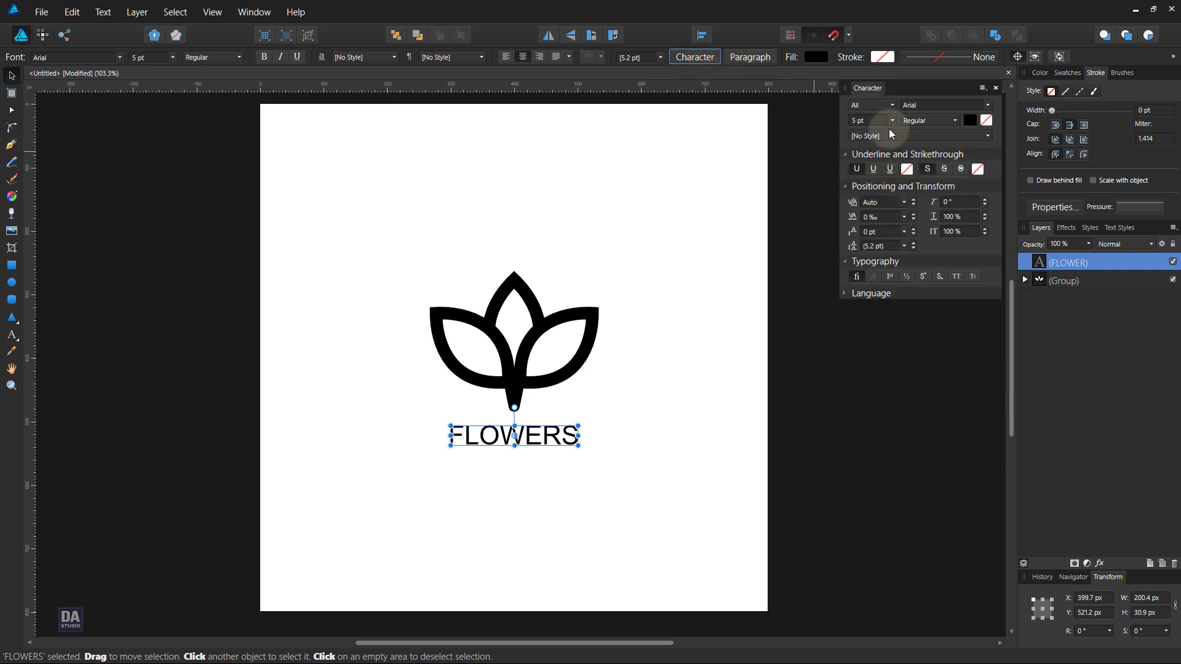
pyautogui.click(990, 105)
pyautogui.click(987, 105)
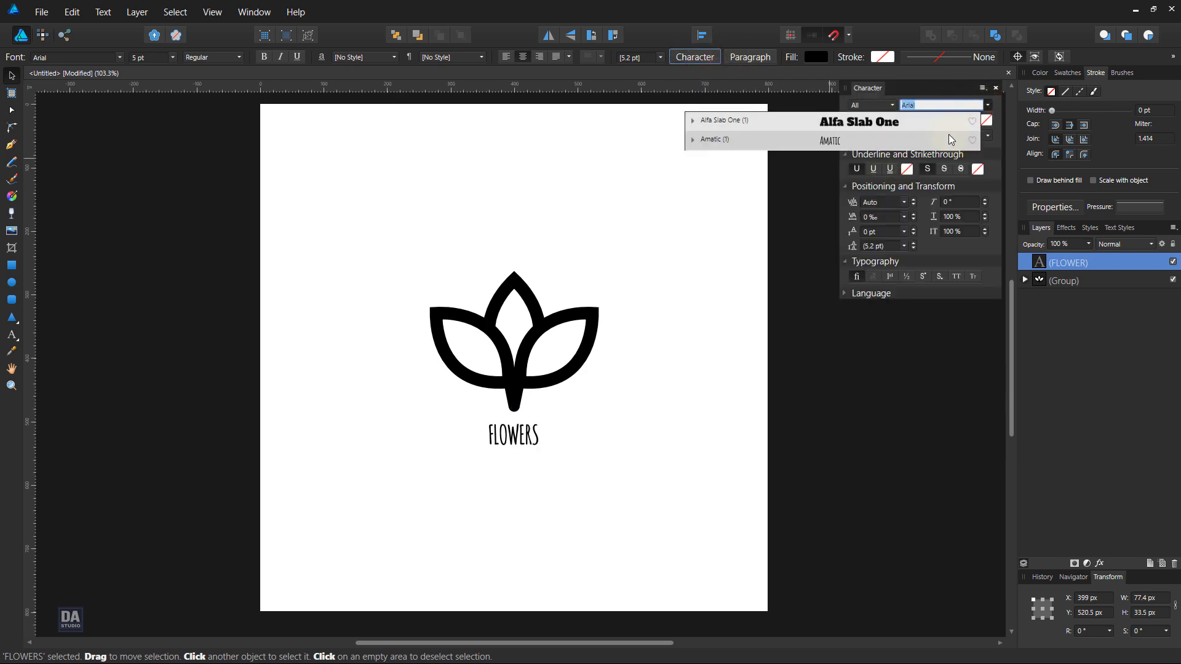
pyautogui.click(822, 253)
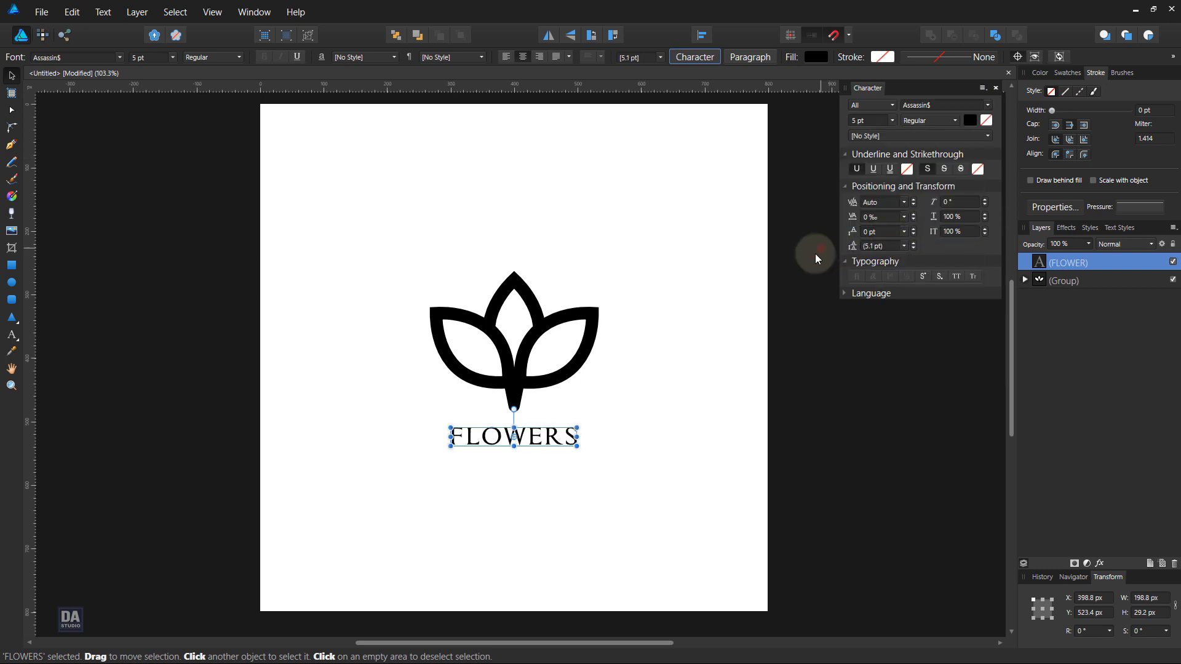
# Duplicate the FLOWERS text directly below itself, change the copy to "SHOP", and lower it slightly.
pyautogui.scroll(6, 535, 464)
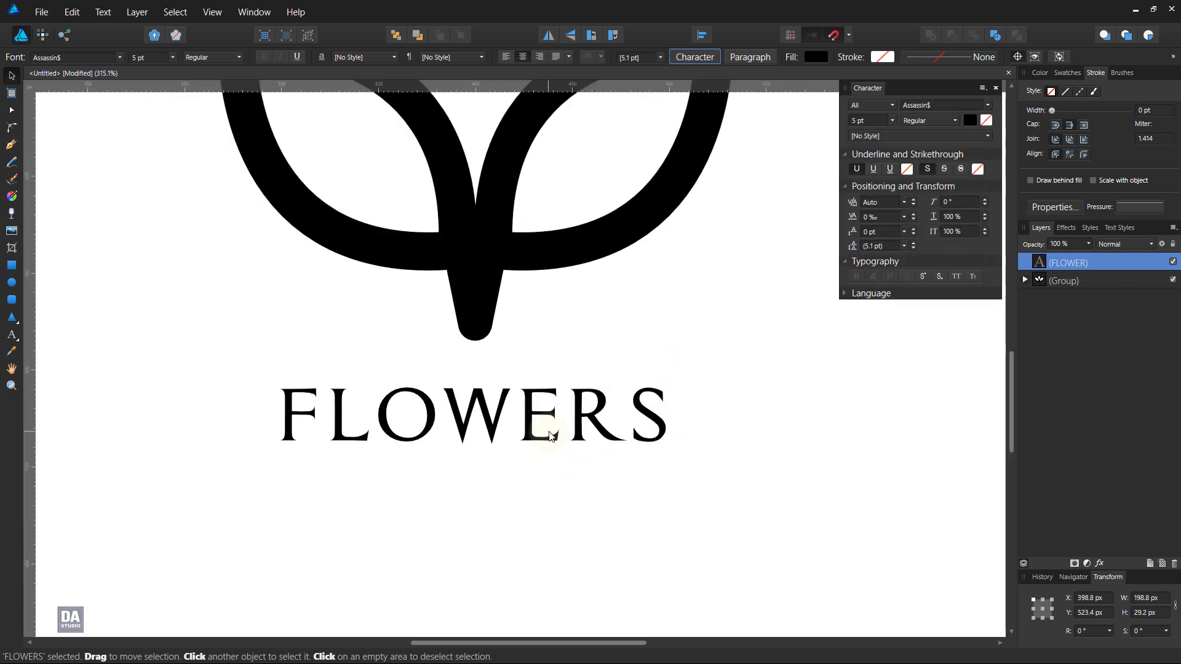
pyautogui.moveTo(581, 423); pyautogui.dragTo(574, 483)
pyautogui.doubleClick(574, 481)
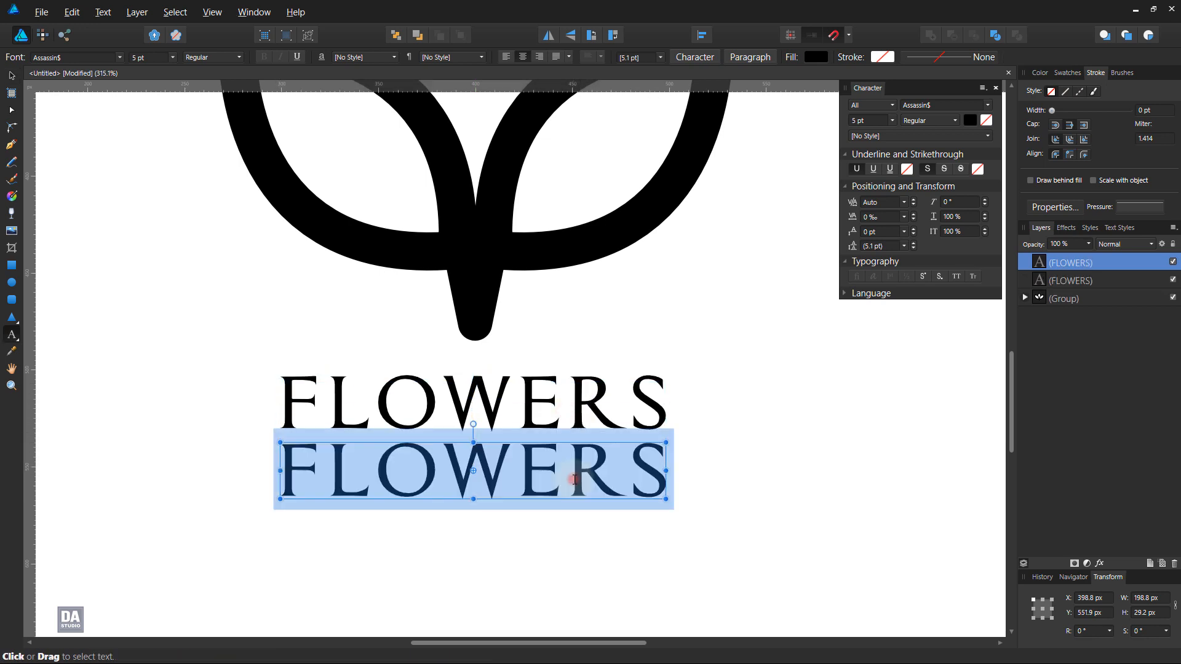
pyautogui.write('SHOP')
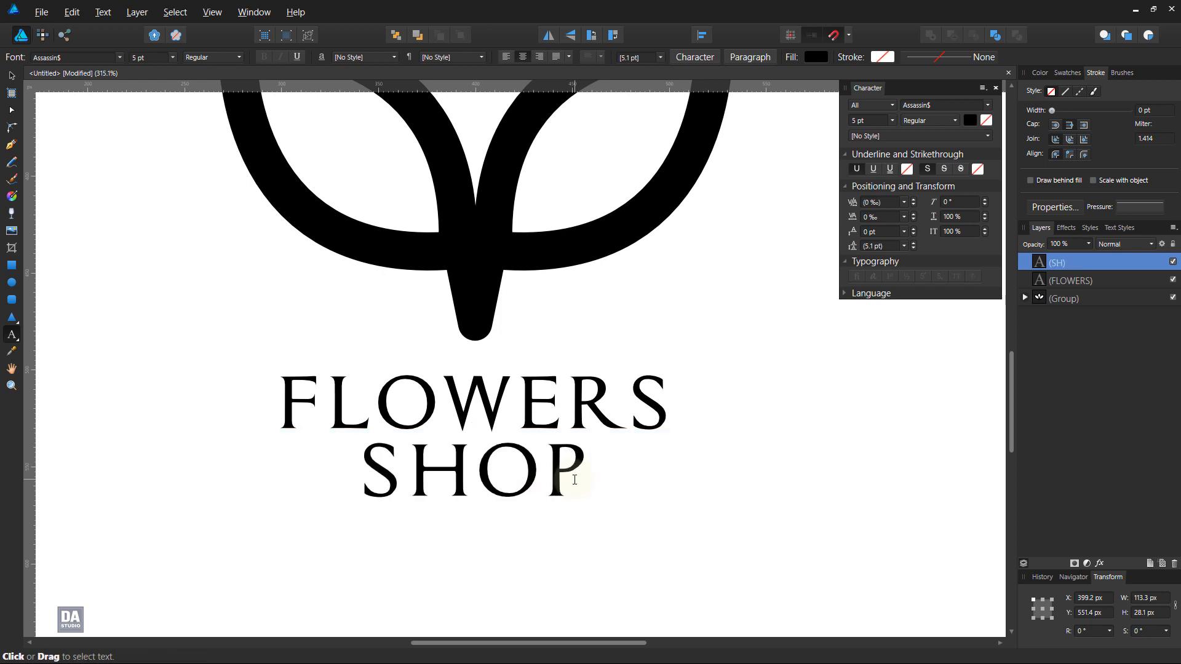
pyautogui.press('Escape')
pyautogui.click(12, 76)
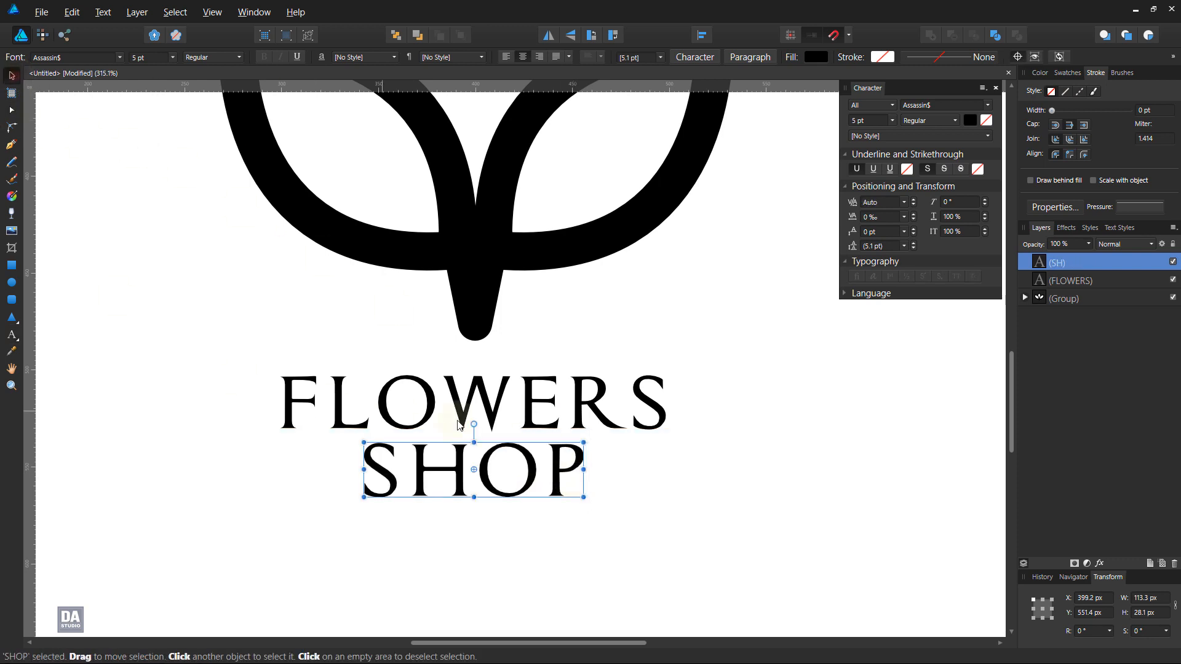
pyautogui.moveTo(547, 447); pyautogui.dragTo(547, 449)
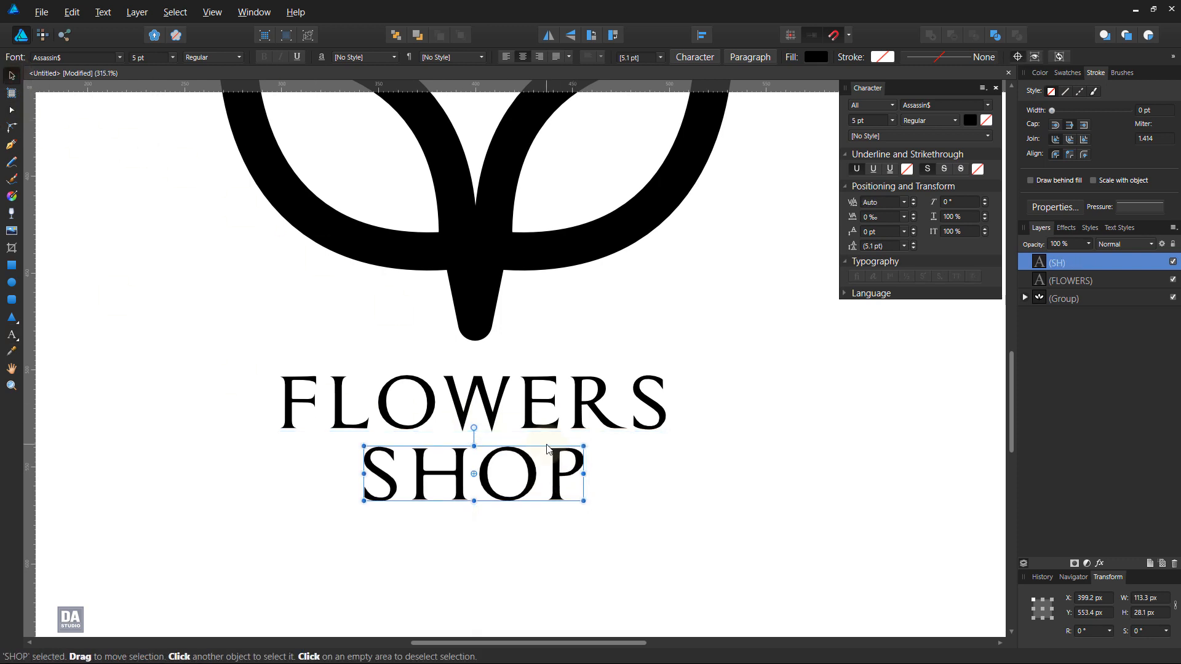
# Give both the FLOWERS and SHOP texts a 0.1 pt black stroke.
pyautogui.keyDown('shift'); pyautogui.click(592, 429); pyautogui.keyUp('shift')
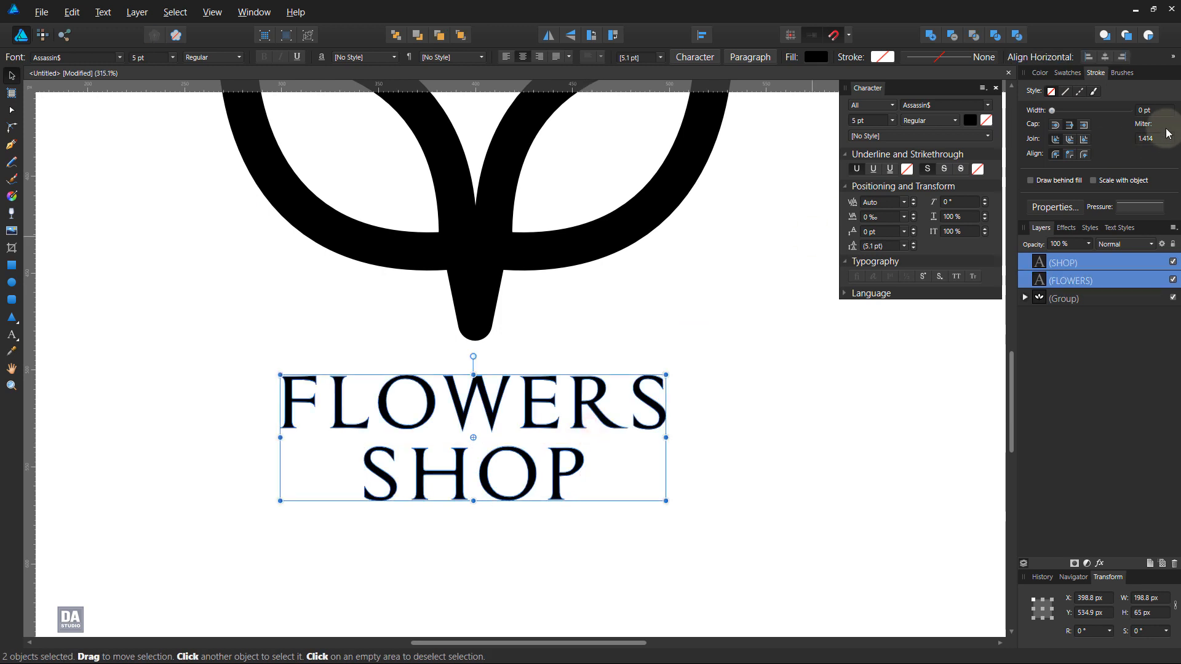
pyautogui.scroll(1, 1158, 114)
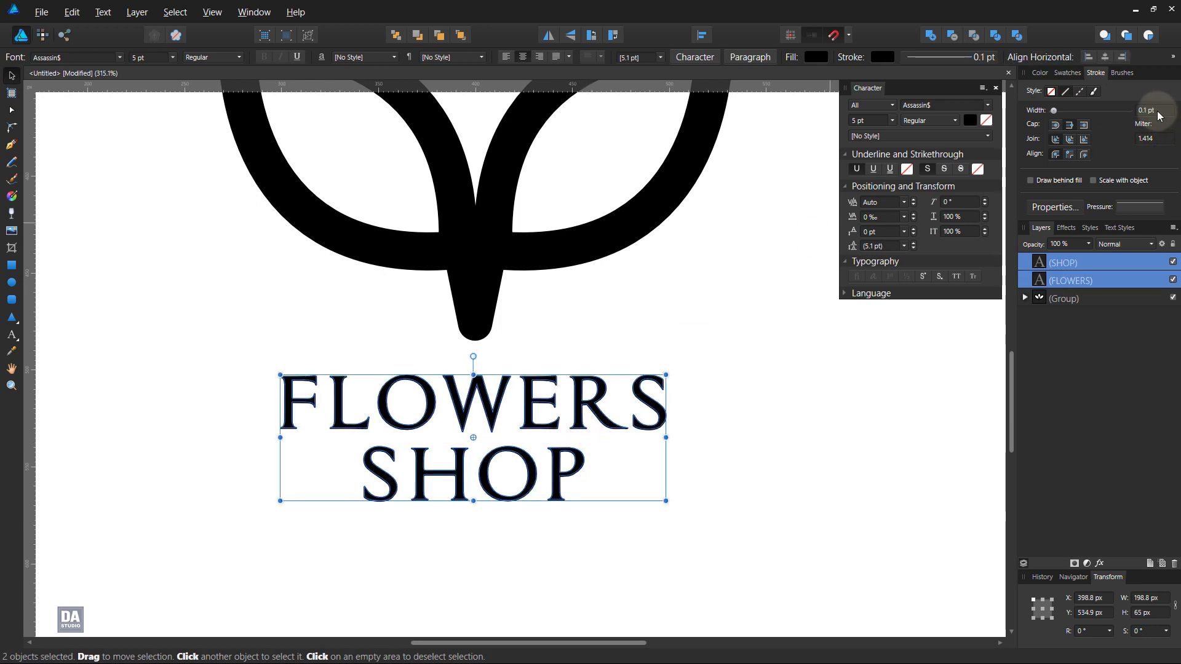
pyautogui.click(779, 423)
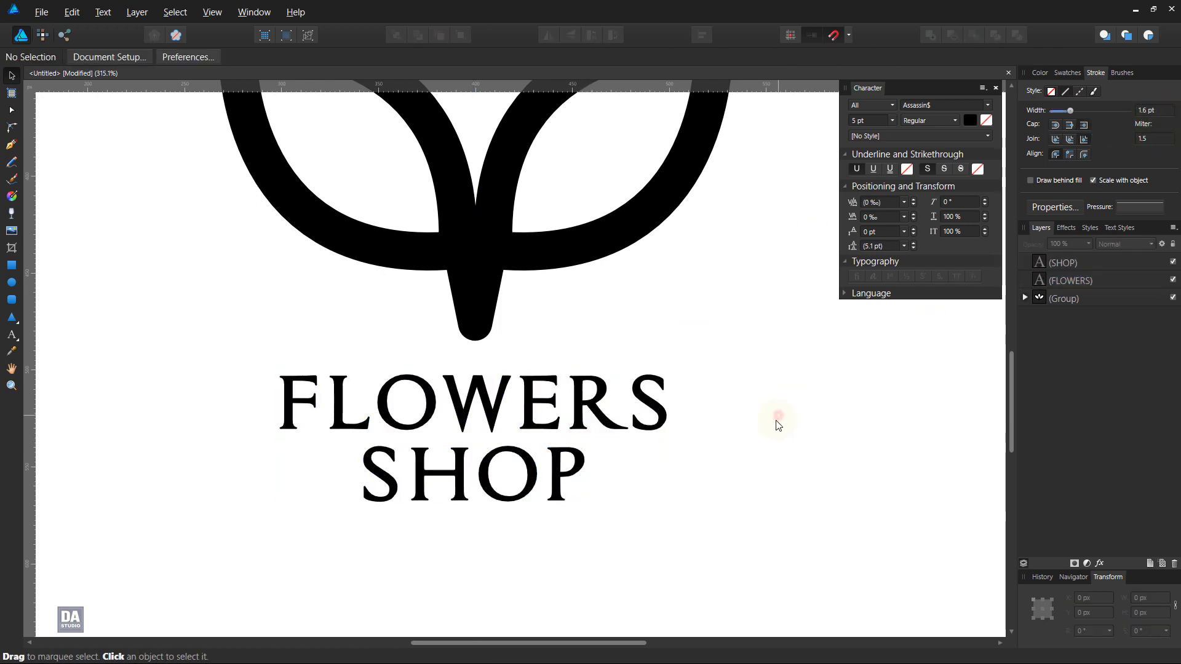
# Duplicate the FLOWERS text in place and replace the copy's wording with a single apostrophe.
pyautogui.click(640, 426)
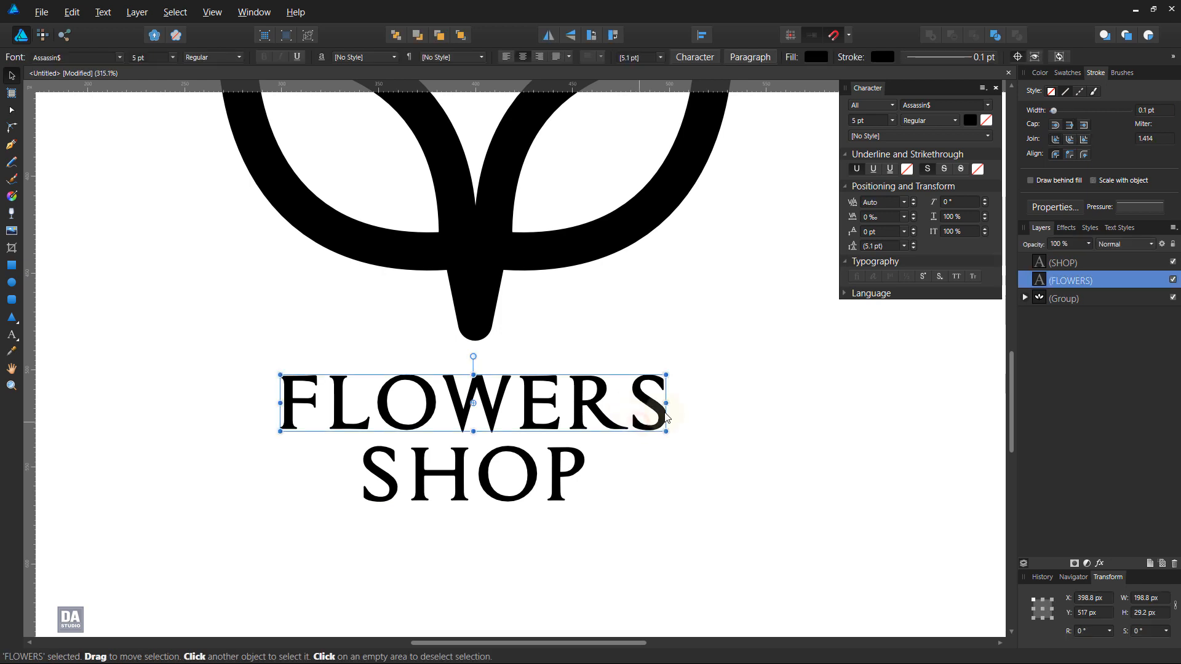
pyautogui.rightClick(1073, 281)
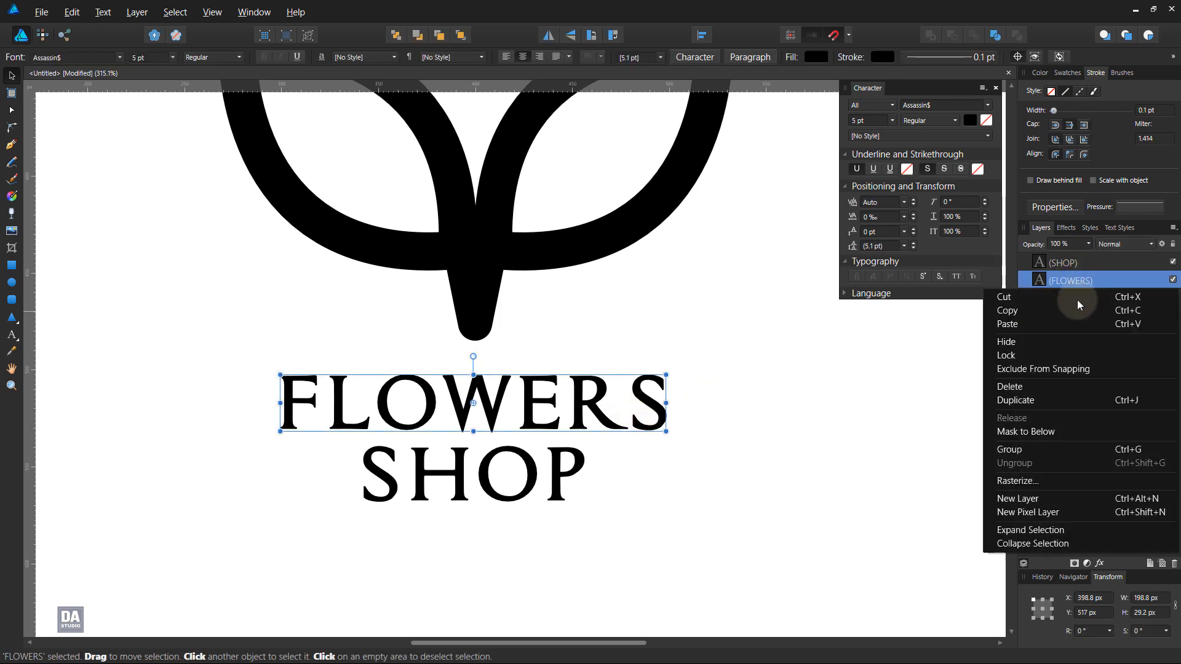
pyautogui.click(1051, 400)
pyautogui.doubleClick(632, 395)
pyautogui.doubleClick(632, 395)
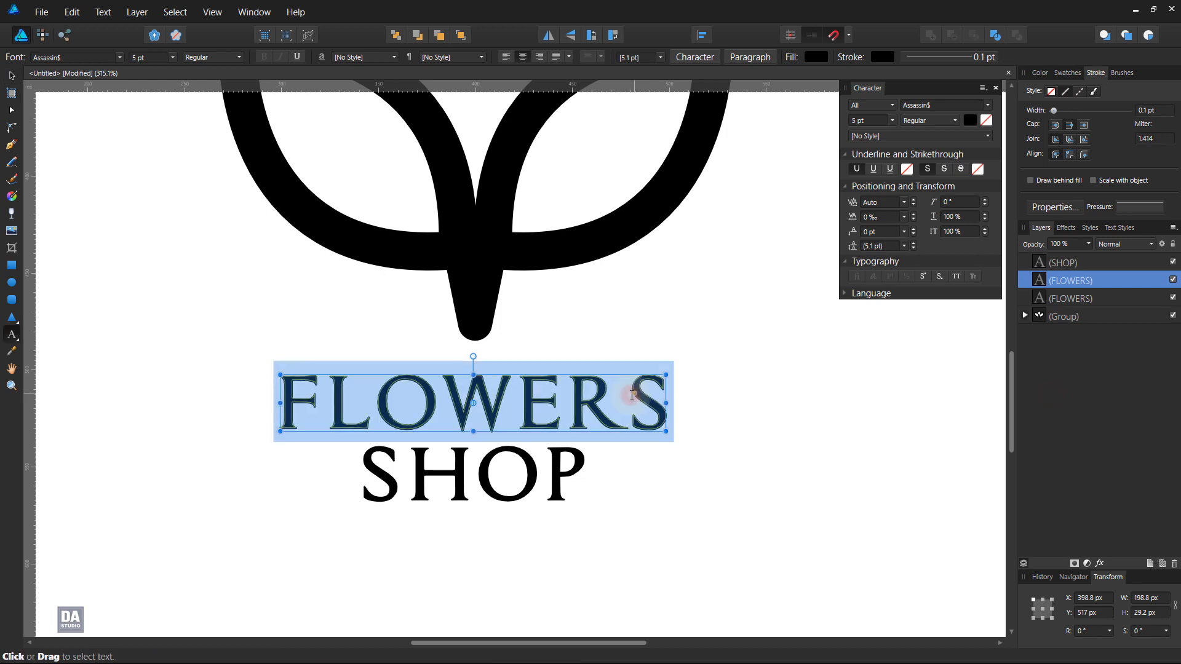
pyautogui.write("'")
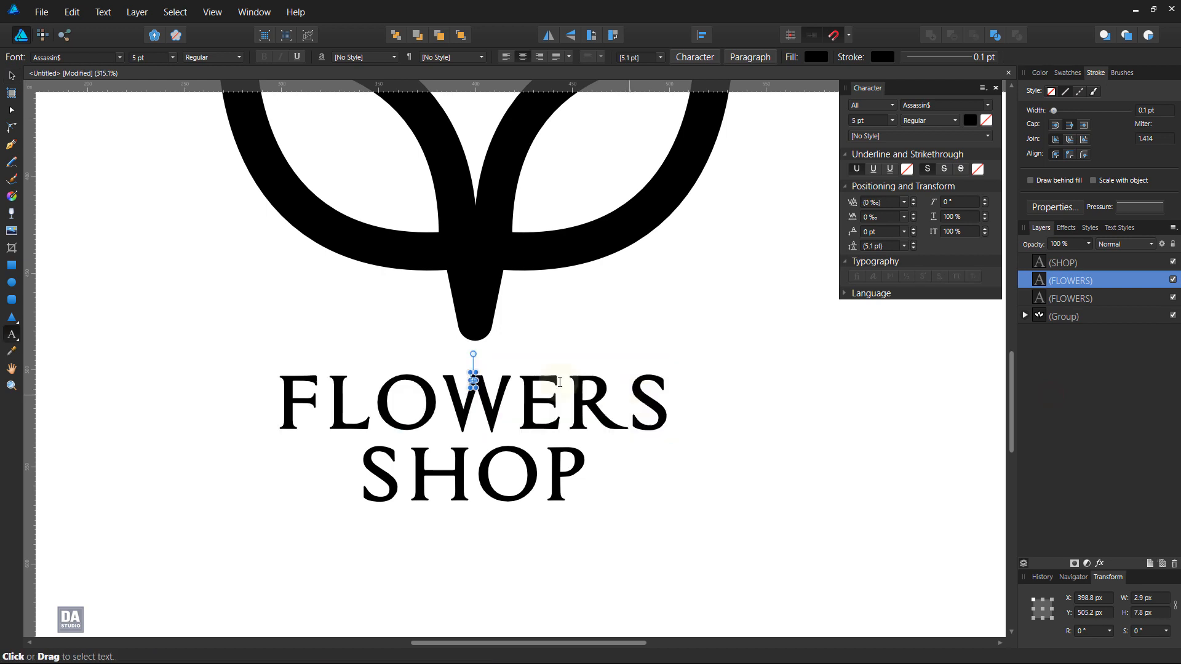
pyautogui.click(11, 75)
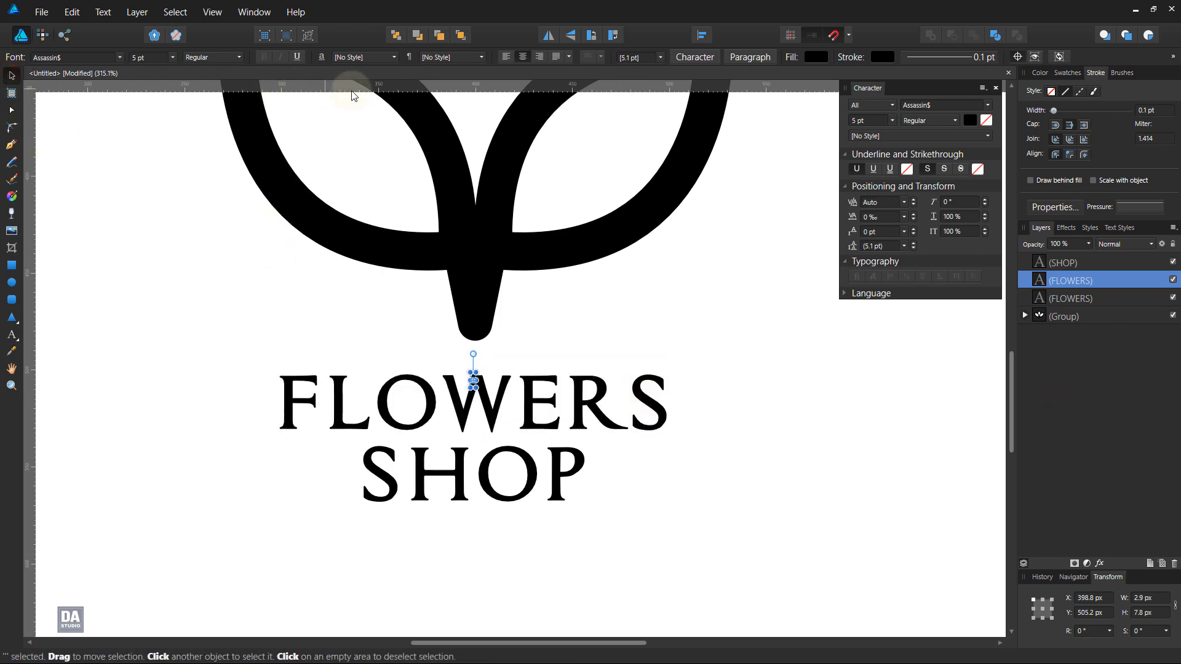
# Move the apostrophe horizontally between the R and S of FLOWERS so the line reads FLOWER'S.
pyautogui.click(1017, 57)
pyautogui.scroll(3, 615, 342)
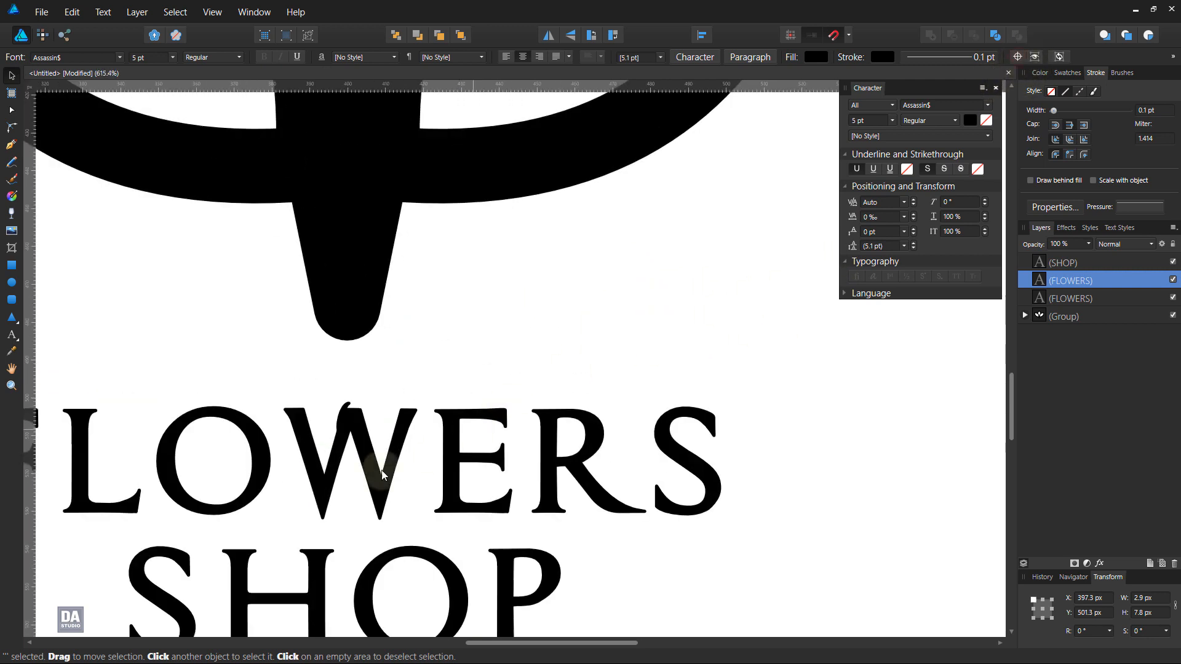
pyautogui.moveTo(346, 409); pyautogui.dragTo(620, 430)
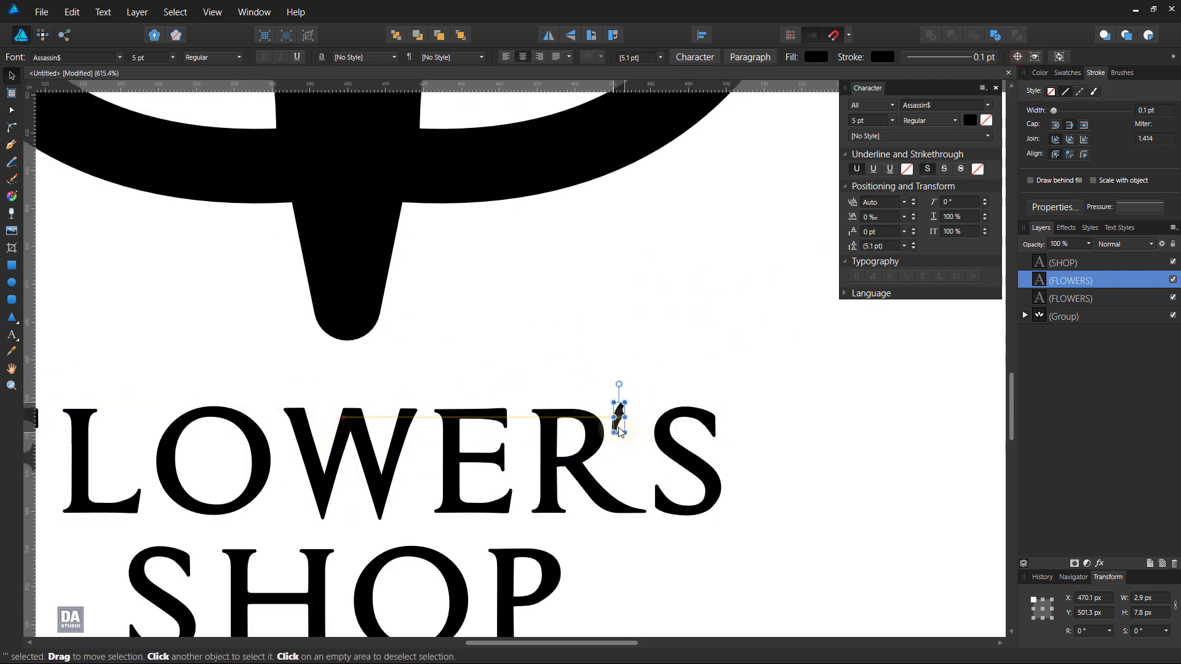
pyautogui.click(803, 453)
pyautogui.scroll(-5, 805, 454)
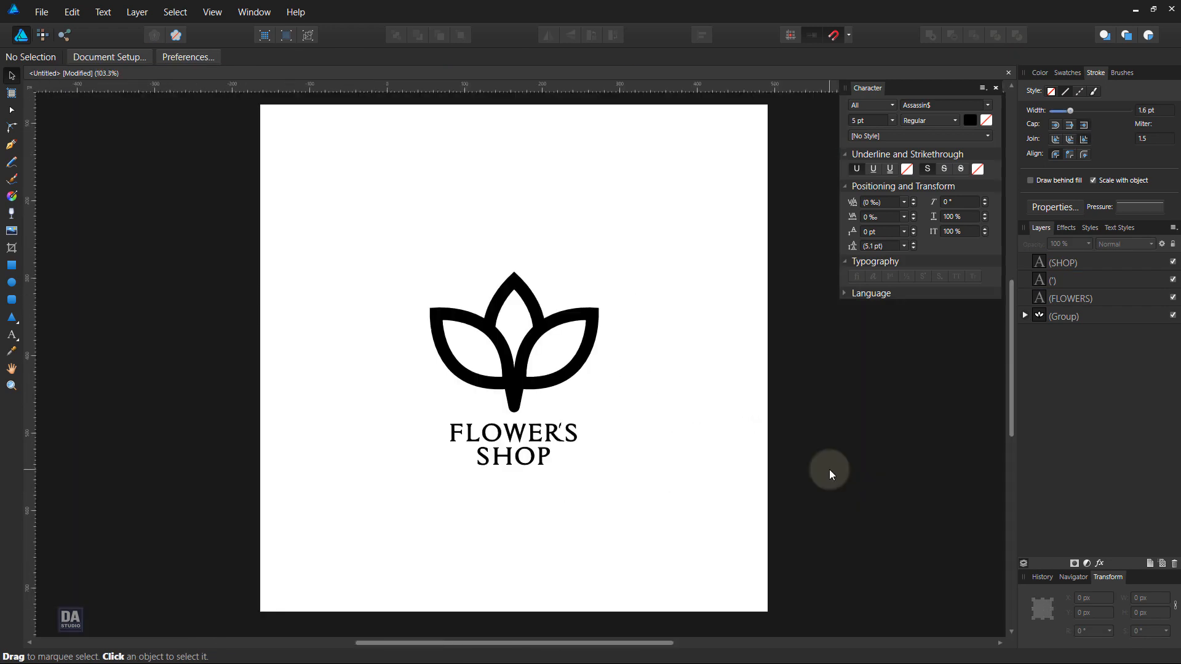
pyautogui.hotkey('ctrl', '0')
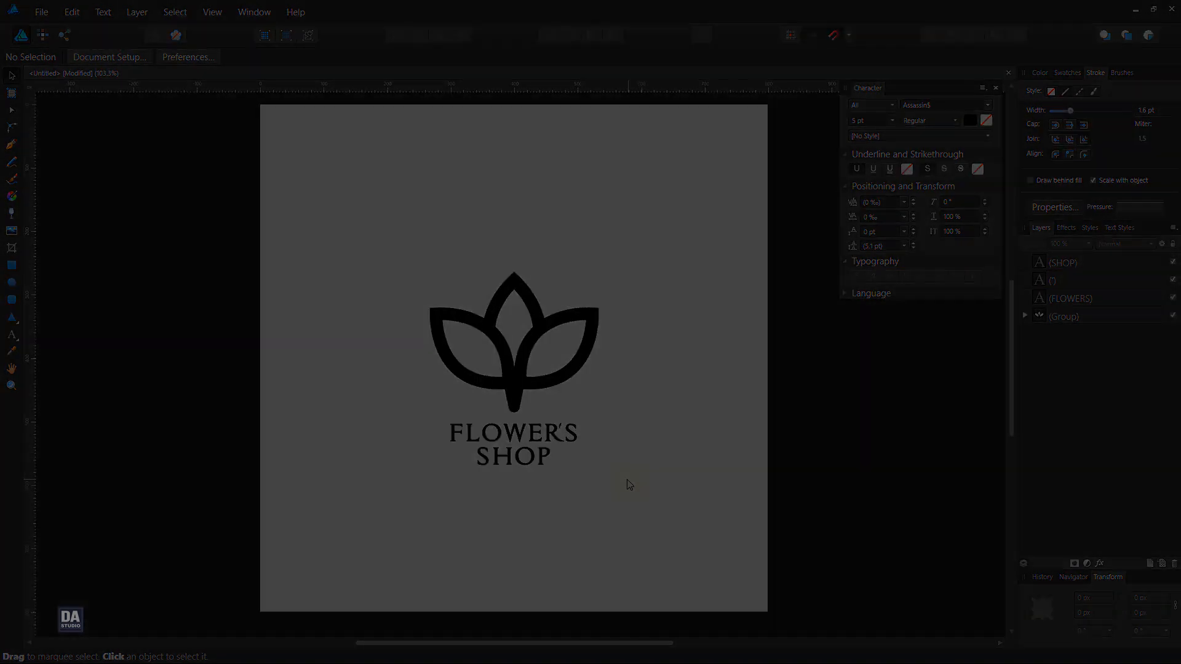